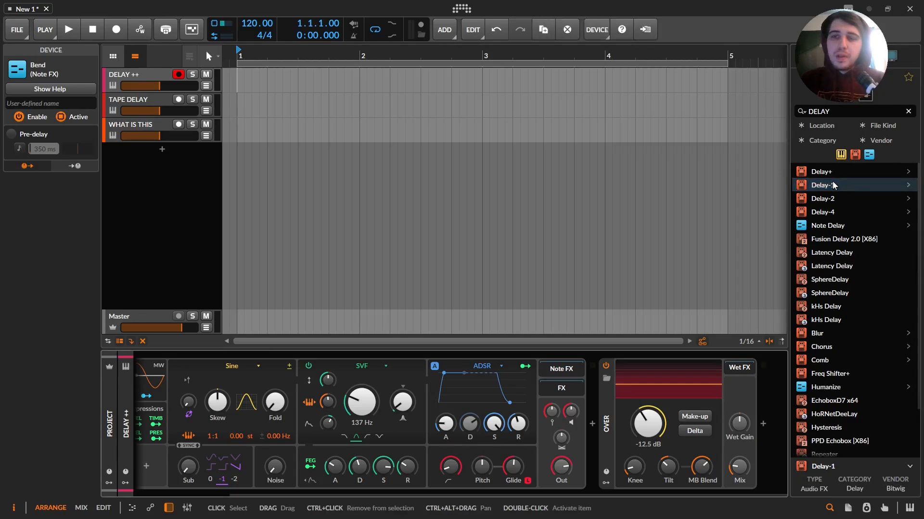
Add a Delay+ inside Delay-1's feedback FX chain and set its blur character to Still.
double_click(821, 172)
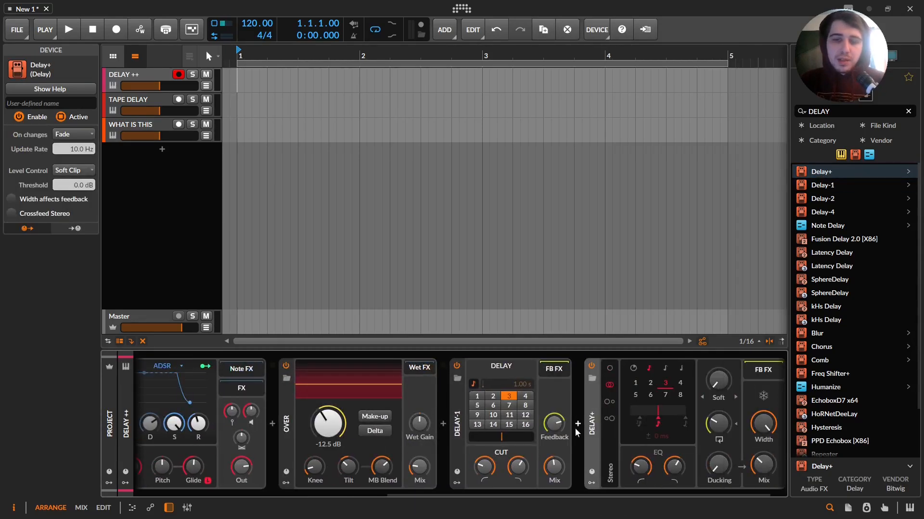
drag(591, 448, 551, 369)
click(718, 397)
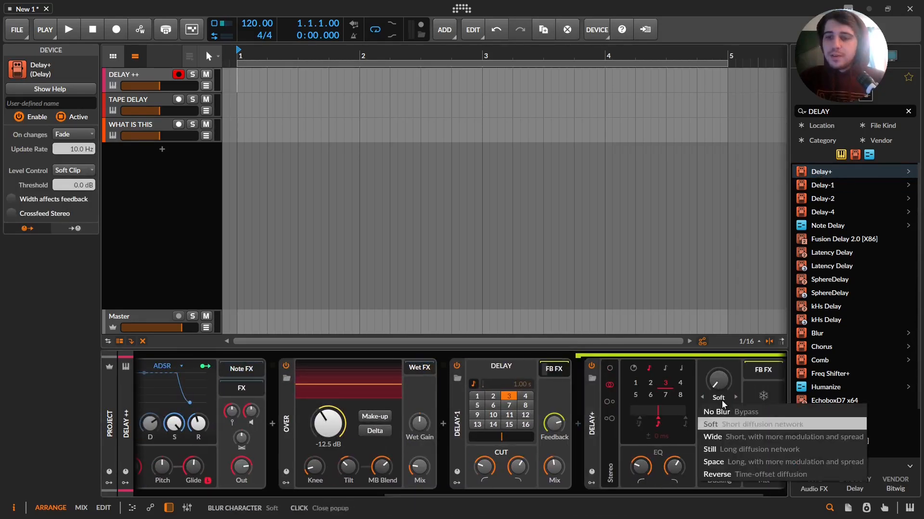
click(723, 450)
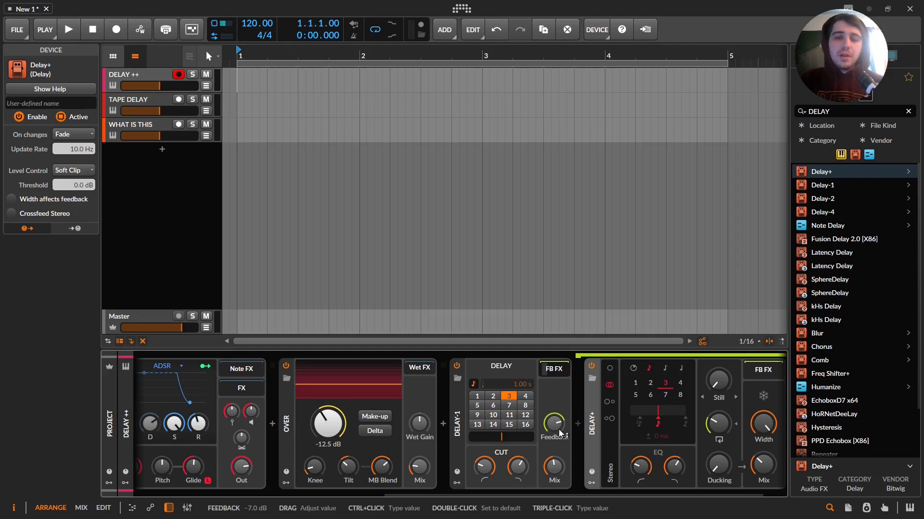
Set Delay-1 to a free 46 ms time with low feedback, and Delay+ to a free 333 ms with full mix, more feedback and blur.
click(473, 384)
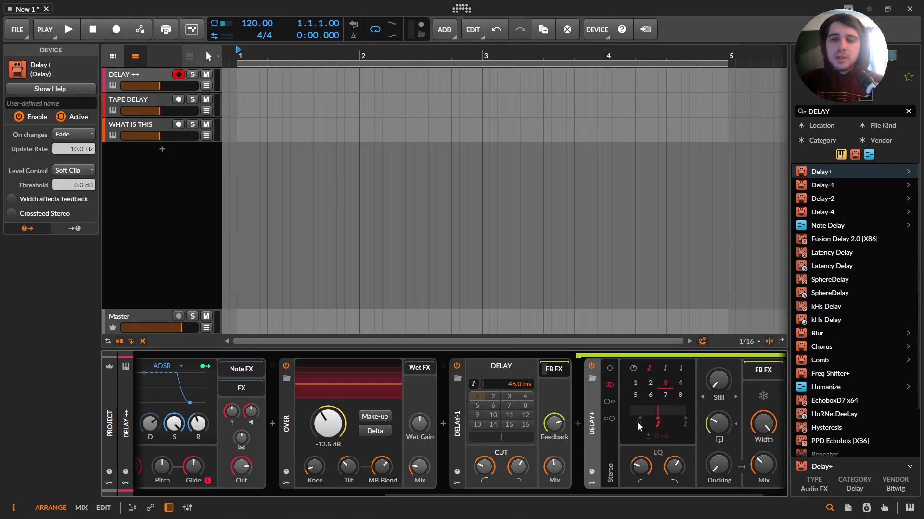
drag(554, 423, 554, 419)
drag(763, 464, 764, 463)
drag(718, 423, 718, 426)
click(634, 368)
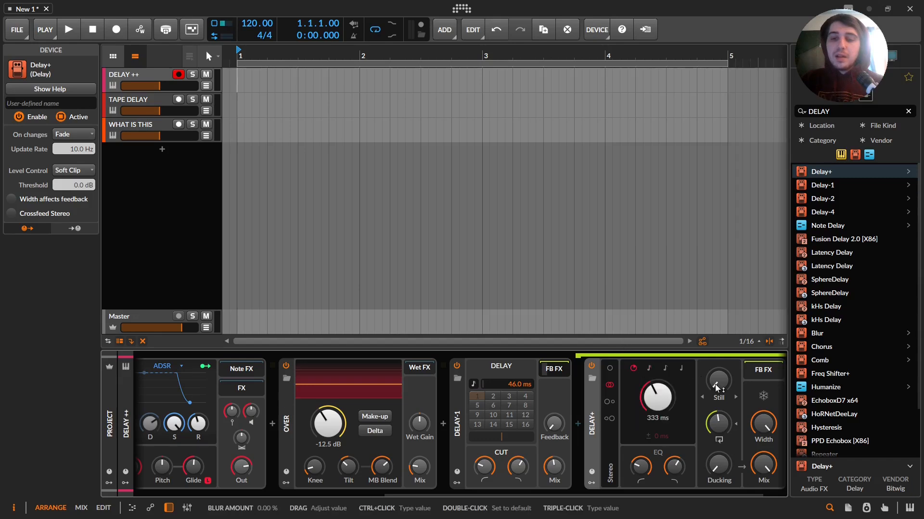
drag(712, 382, 712, 375)
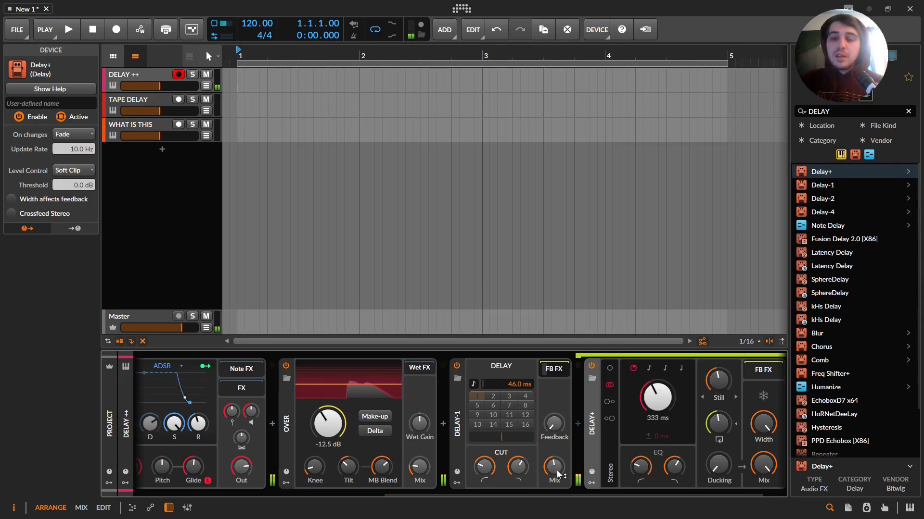
drag(553, 423, 558, 427)
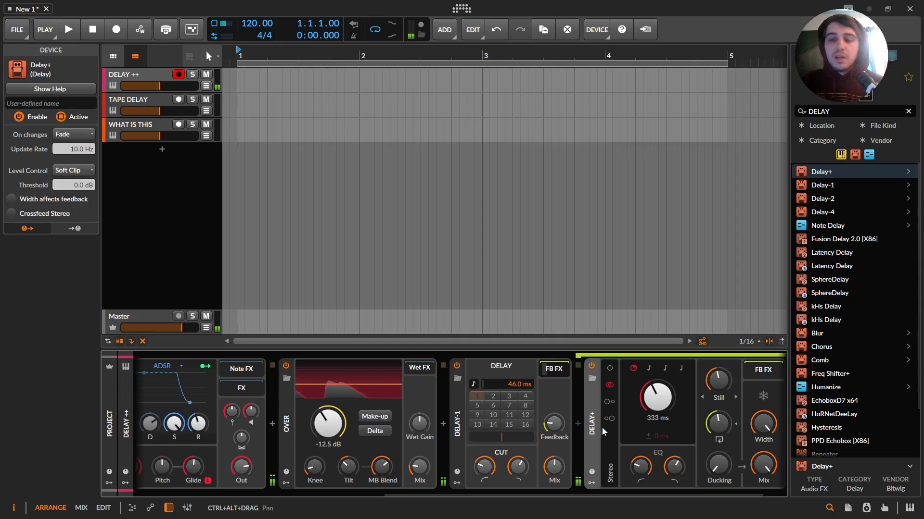
Adjust the cut filters on both delays, setting Delay-1's high cut to about 8.80 kHz and narrowing Delay+'s EQ.
mouse_move(673, 465)
drag(674, 466, 677, 471)
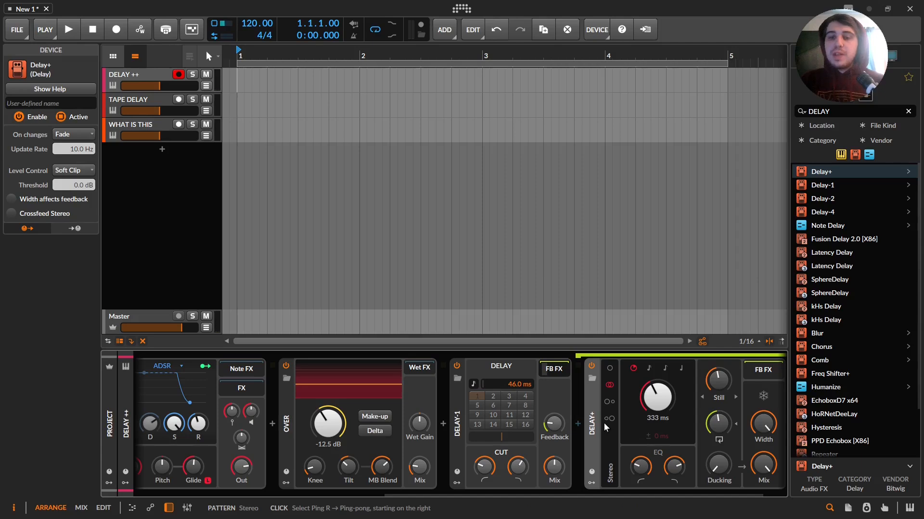
drag(518, 466, 485, 453)
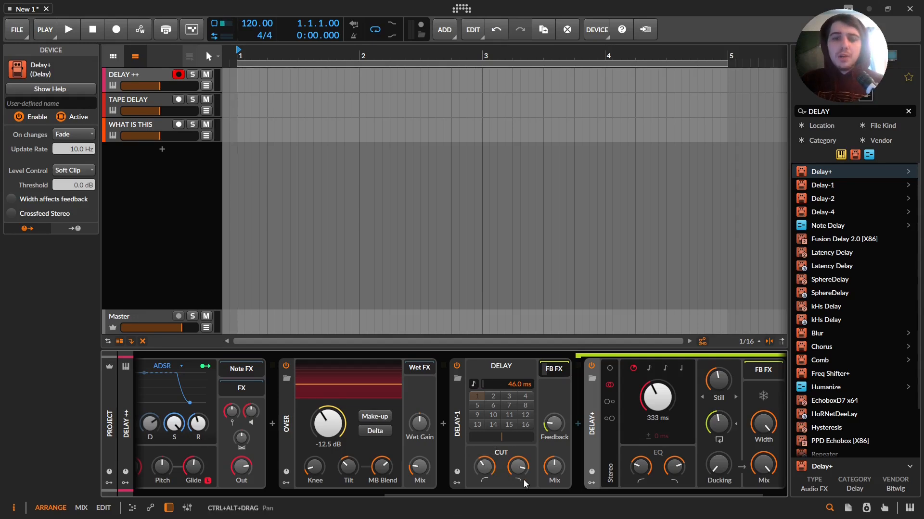
drag(524, 479, 524, 484)
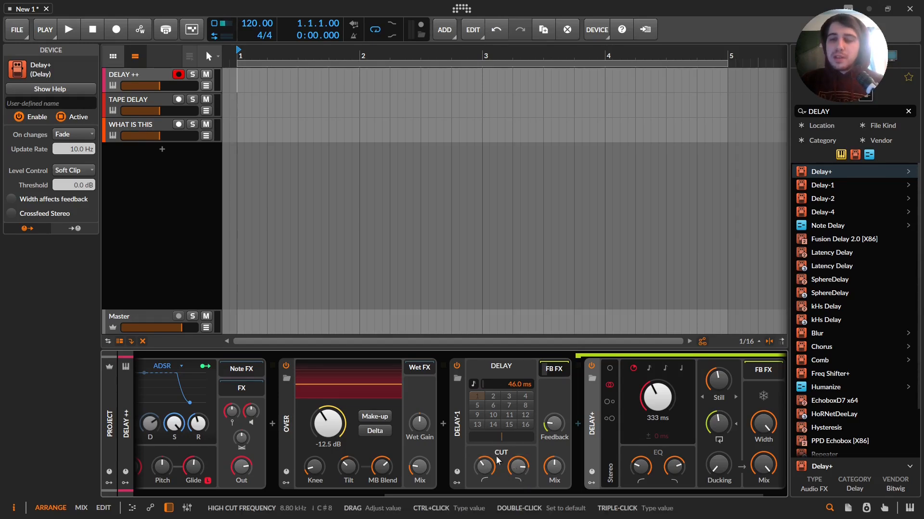
click(463, 414)
drag(674, 466, 637, 469)
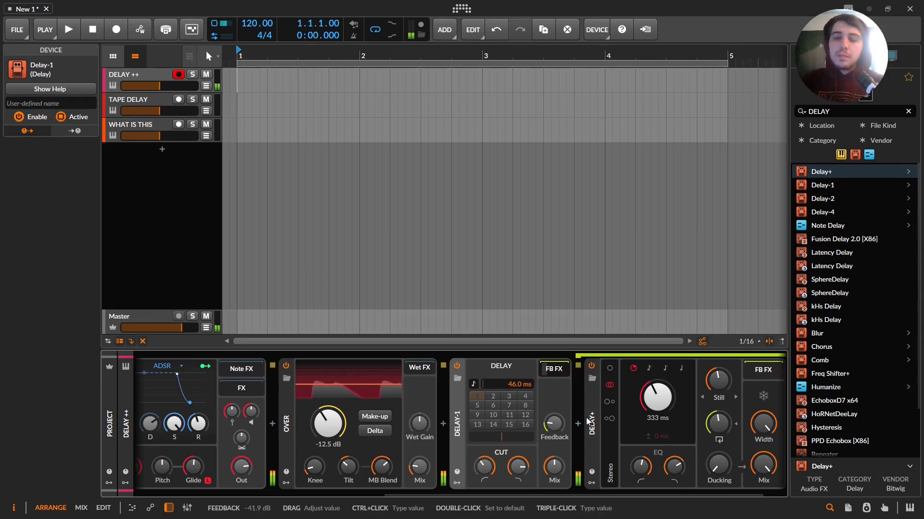
Try Delay+ directly before Delay-1 in the main chain, toggling Delay-1 to compare, and undo the move.
drag(593, 419, 491, 396)
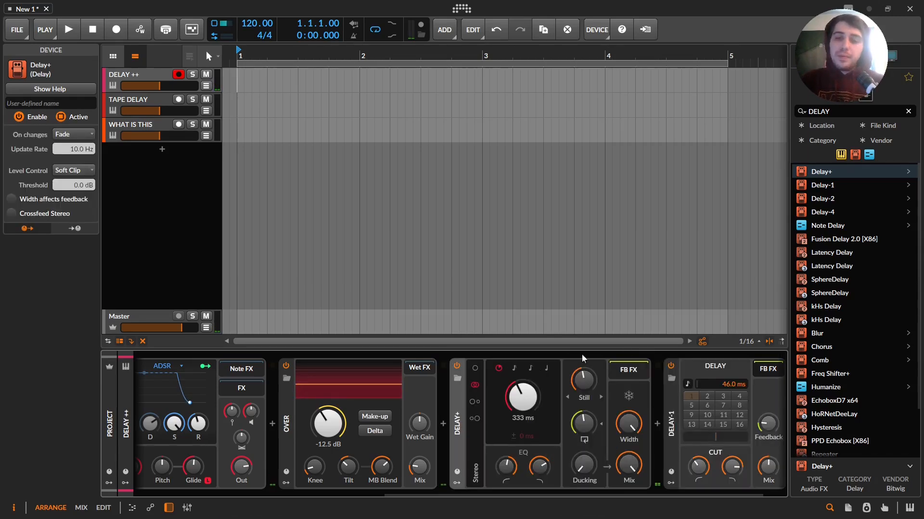
click(671, 366)
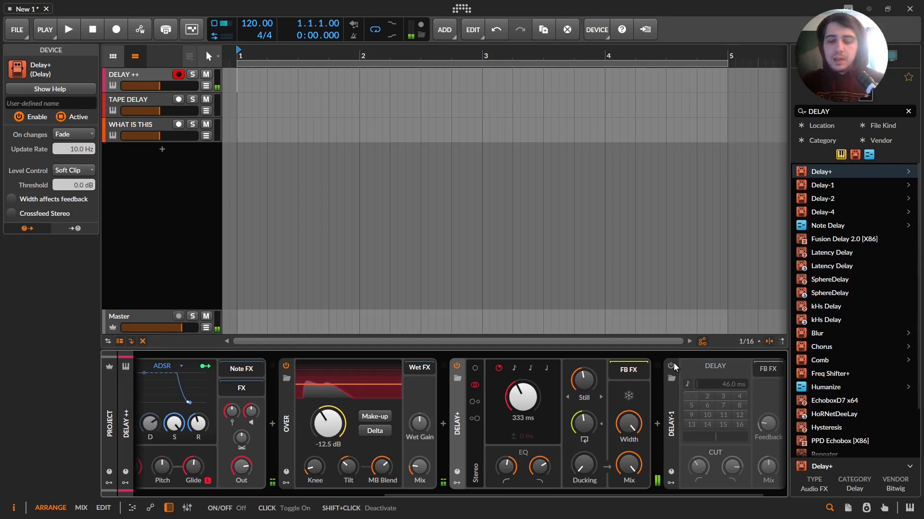
click(672, 366)
key(ctrl+z)
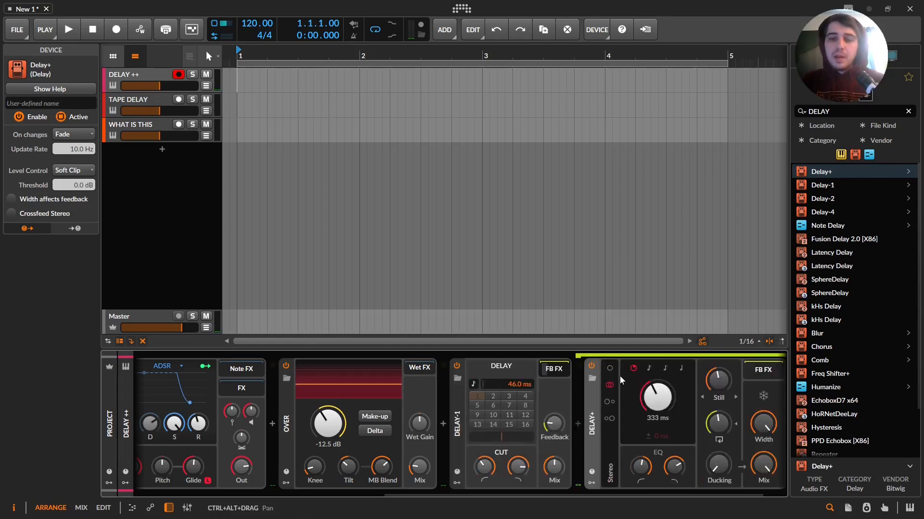
Compare the DELAY ++ sound with the nested Delay+ bypassed and enabled.
click(591, 366)
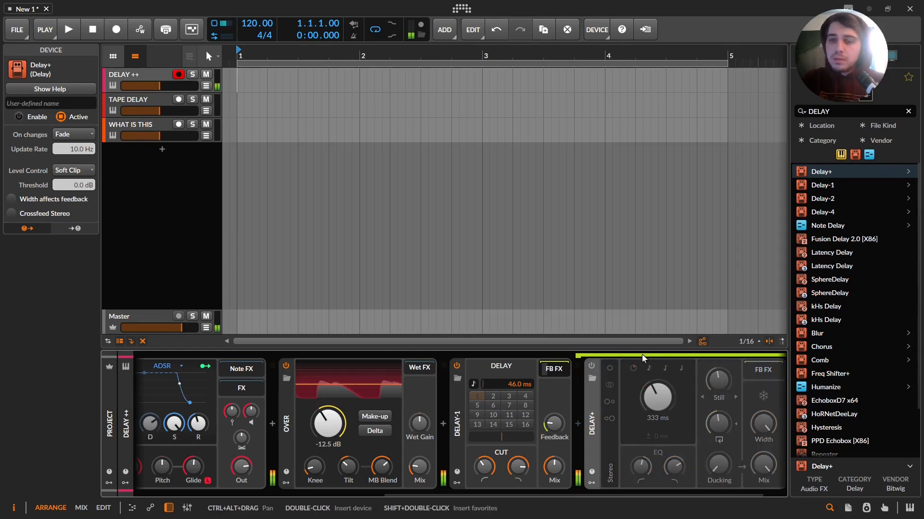
click(591, 366)
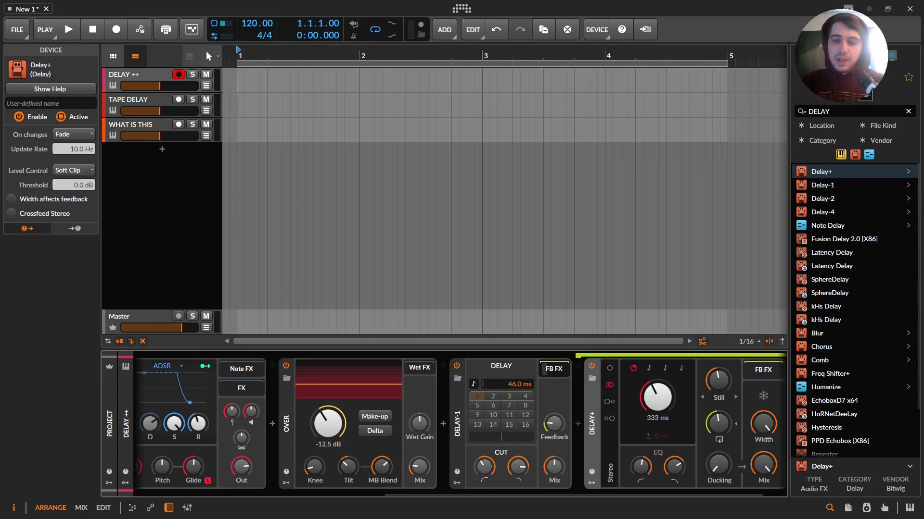
drag(464, 518, 488, 516)
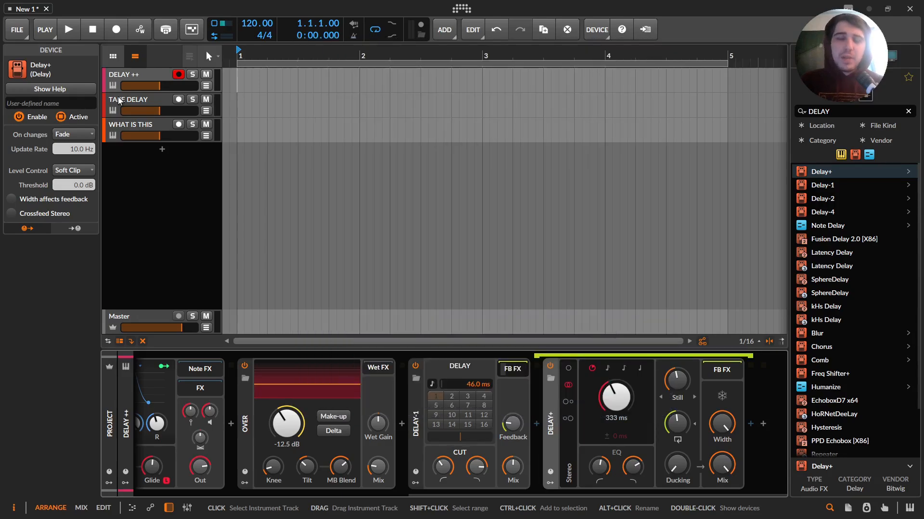
Add a Delay-2 after the Organ on the TAPE DELAY track.
click(119, 100)
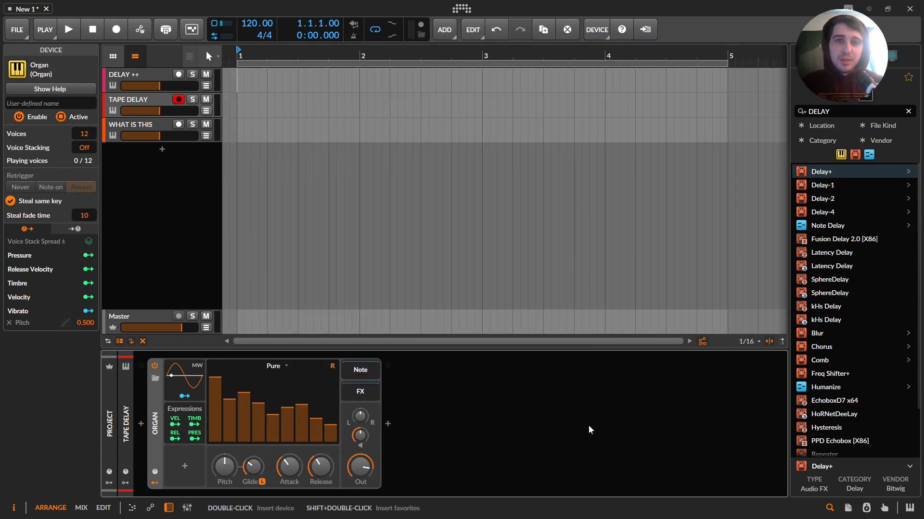
double_click(852, 114)
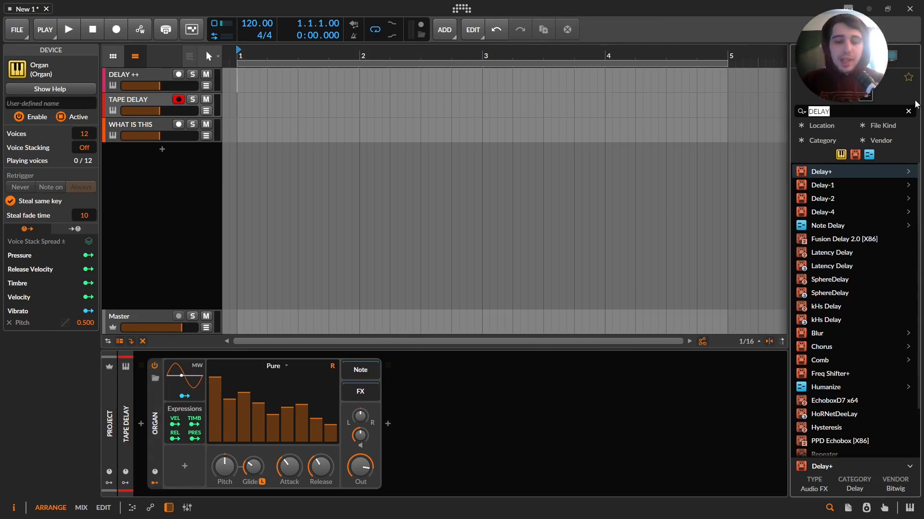
text(DELA)
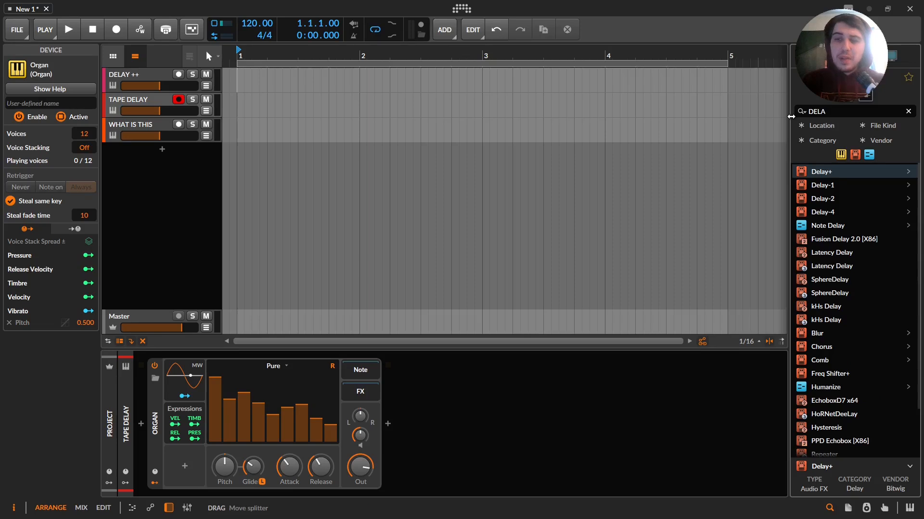
double_click(827, 198)
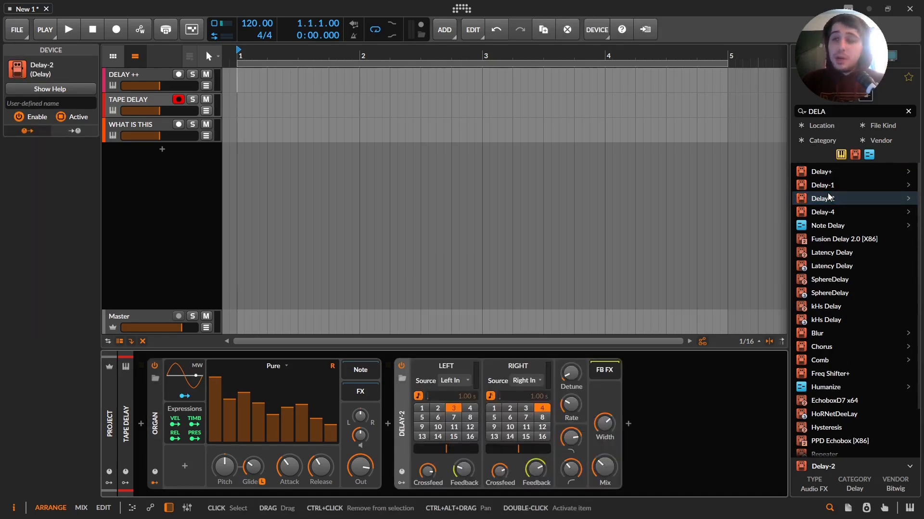
Search the browser for SAT and insert the Saturator, bypassed, in Delay-2's feedback FX chain.
triple_click(850, 113)
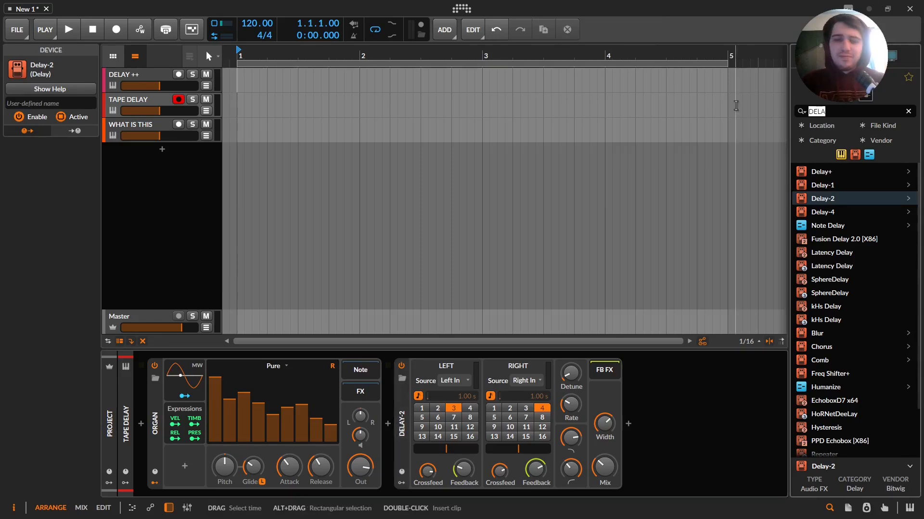
text(SAT)
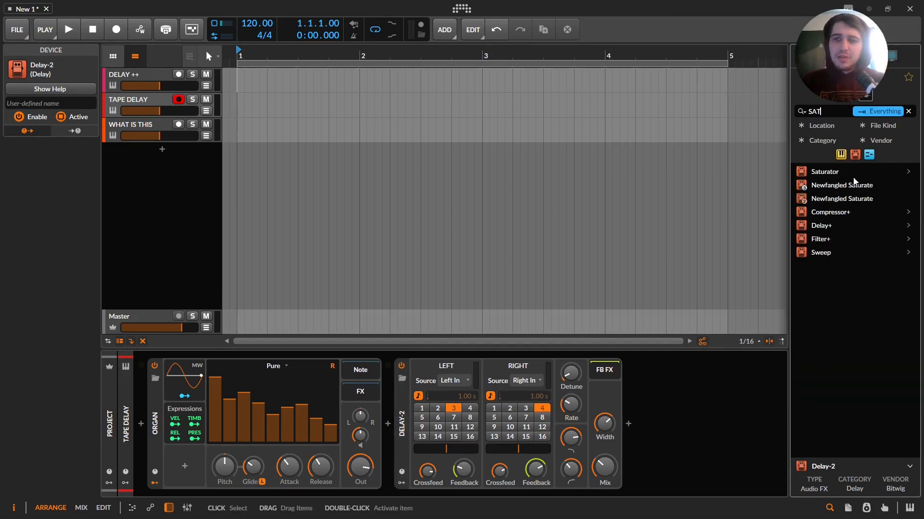
double_click(818, 172)
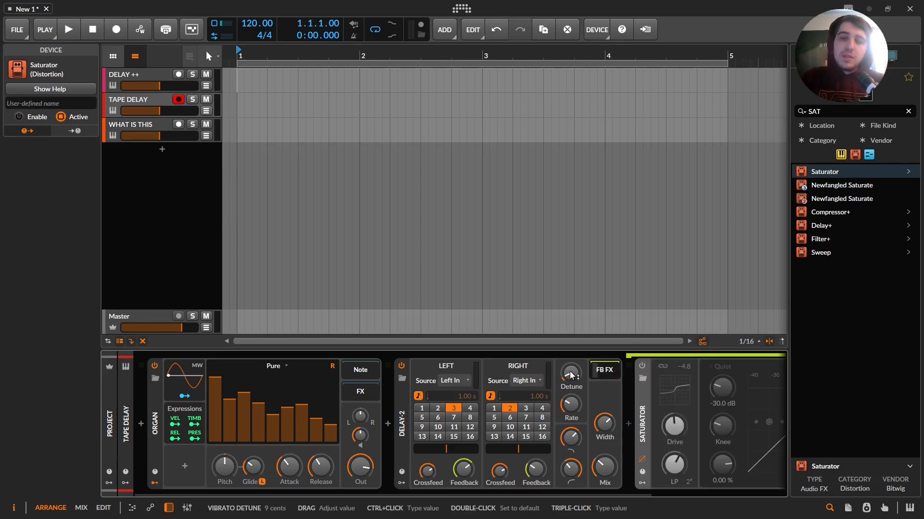
Set Delay-2's vibrato detune to about 14 cents and its vibrato rate to about 0.04 Hz.
drag(569, 371, 570, 368)
drag(571, 404, 570, 403)
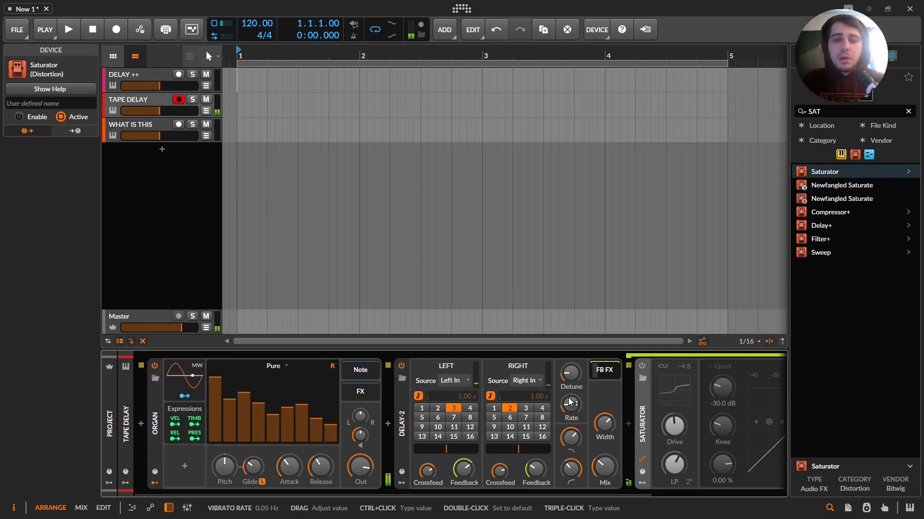
drag(571, 375, 571, 371)
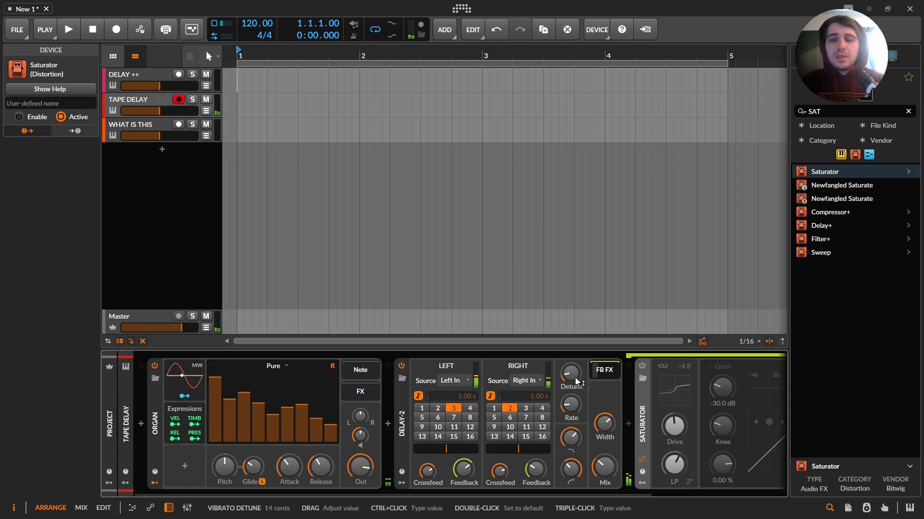
drag(571, 404, 571, 375)
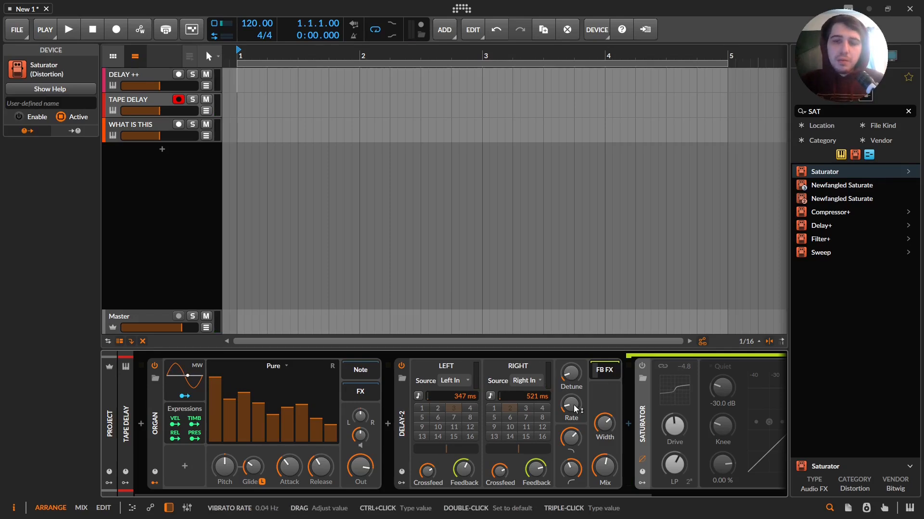
Enable the Saturator in Delay-2's feedback chain and compare it against bypass, leaving it on.
click(642, 366)
drag(646, 494, 668, 495)
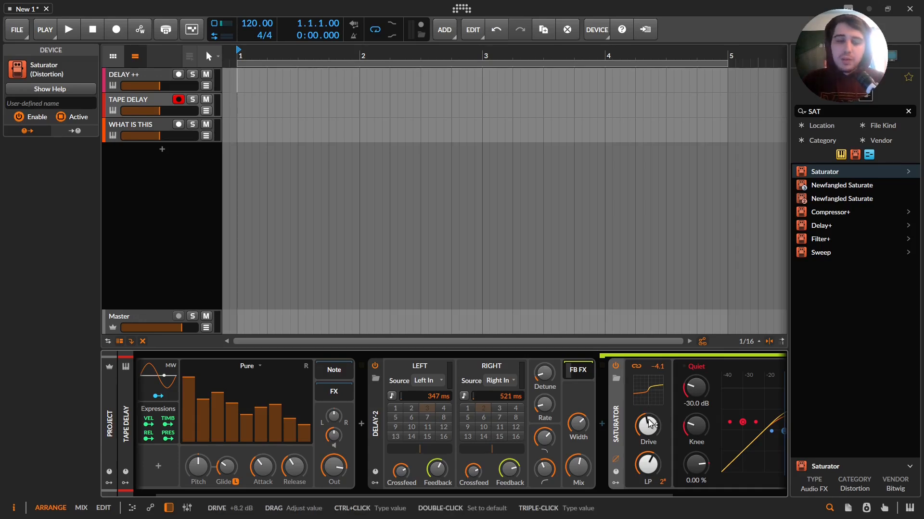
click(613, 364)
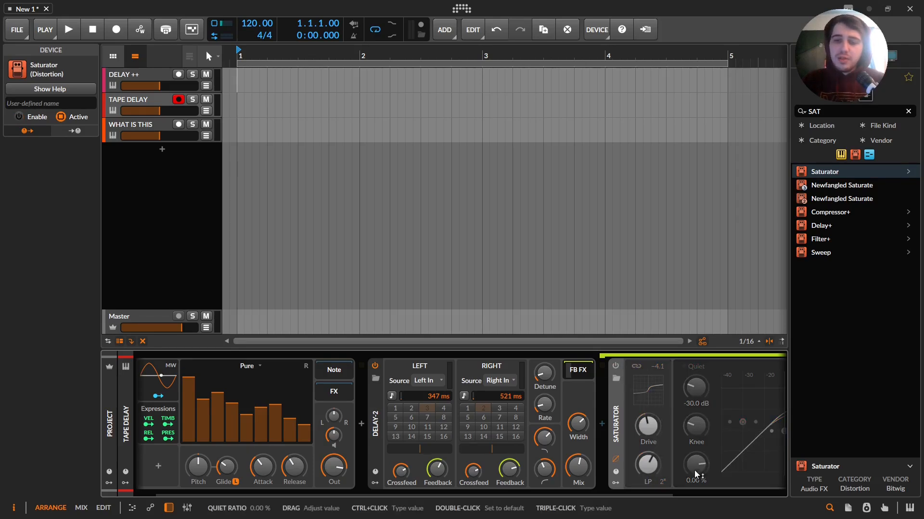
click(619, 370)
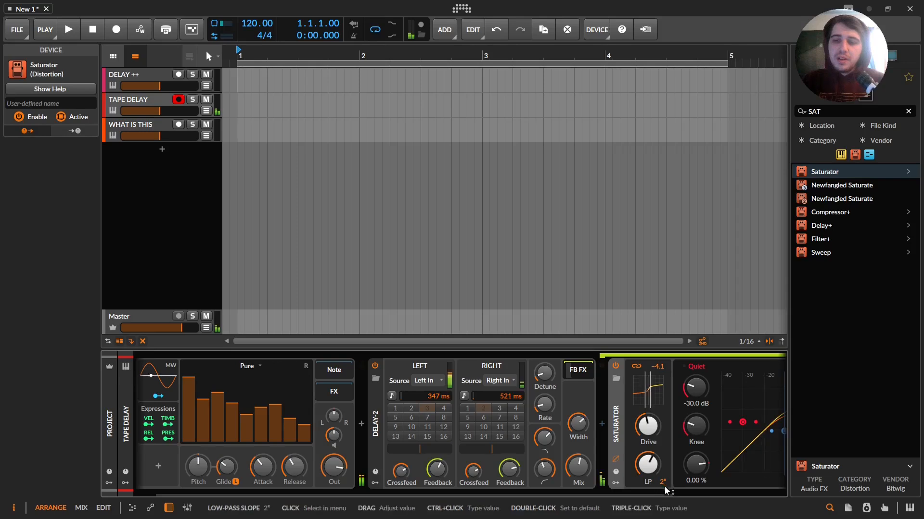
Shape the Saturator curve with Loud at about -5.7 dB and -38.4 %, Quiet at about -32.9 dB and 11.1 %, and low-pass at 3.87 kHz.
drag(667, 492, 762, 493)
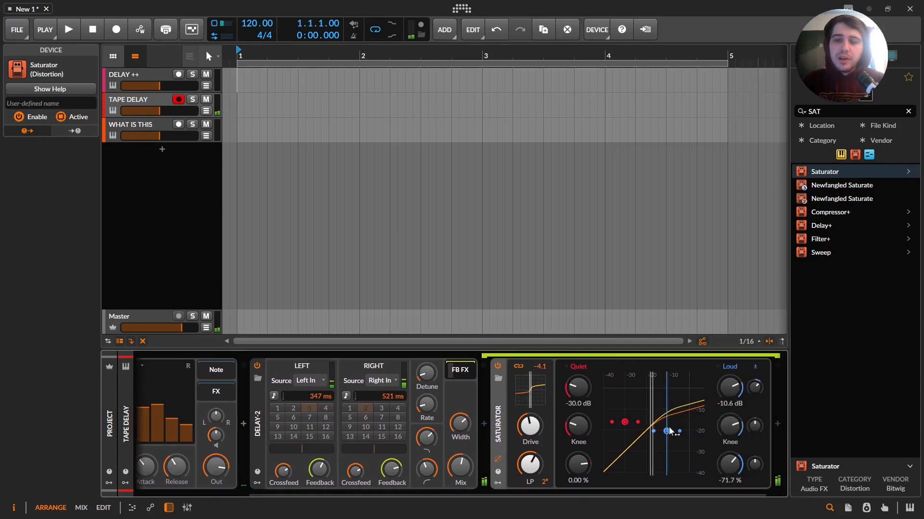
mouse_move(667, 432)
mouse_down()
mouse_move(692, 394)
mouse_move(675, 411)
mouse_move(678, 430)
mouse_up()
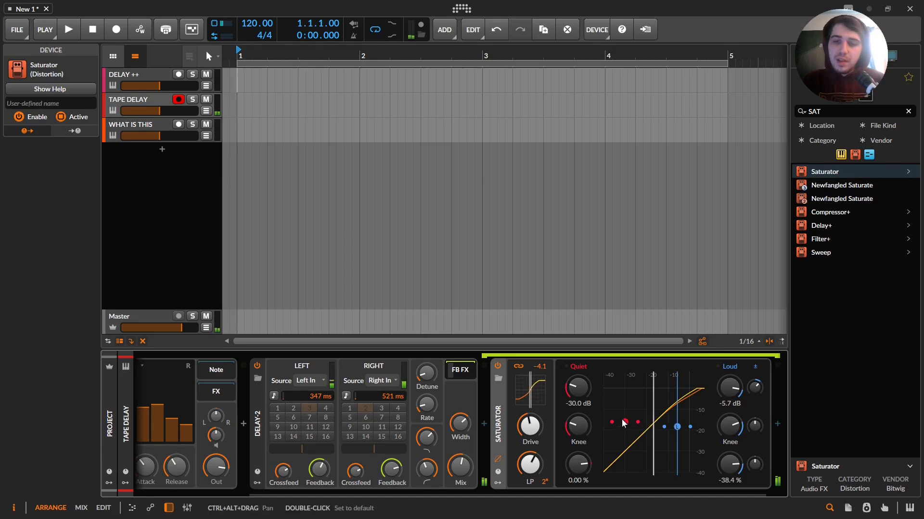
drag(624, 429, 624, 426)
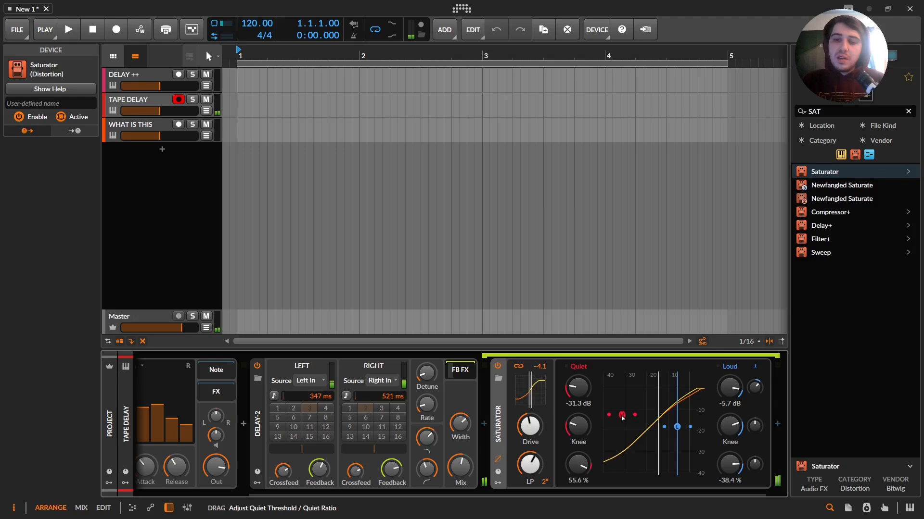
drag(622, 424, 618, 421)
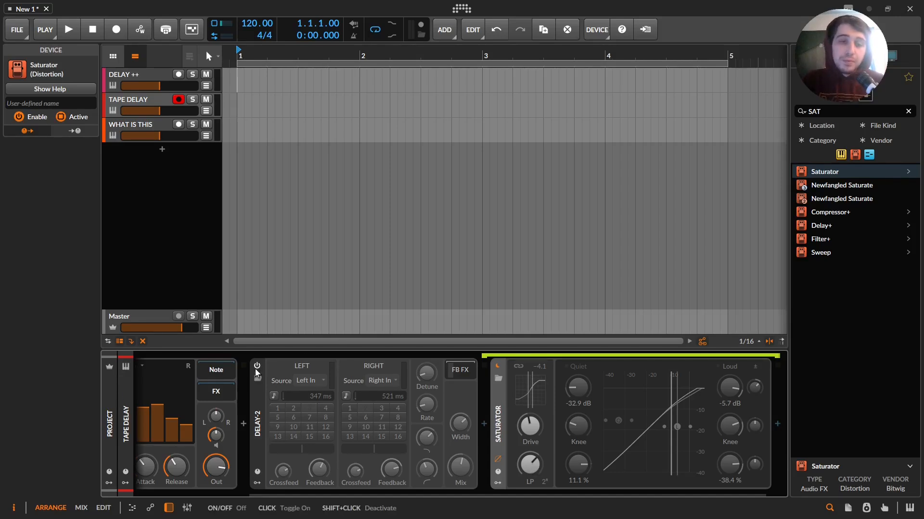
mouse_move(529, 465)
mouse_down()
mouse_move(529, 473)
mouse_move(532, 432)
mouse_move(538, 481)
mouse_up()
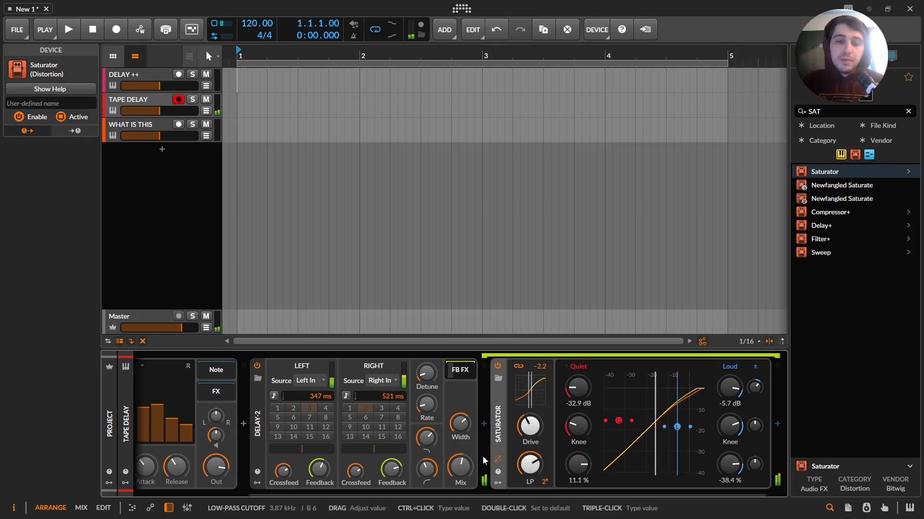
Tune Delay-2 with lower right feedback, times of 209 ms left and 370 ms right, and 0.10 Hz vibrato rate, and briefly run playback.
drag(395, 471, 395, 480)
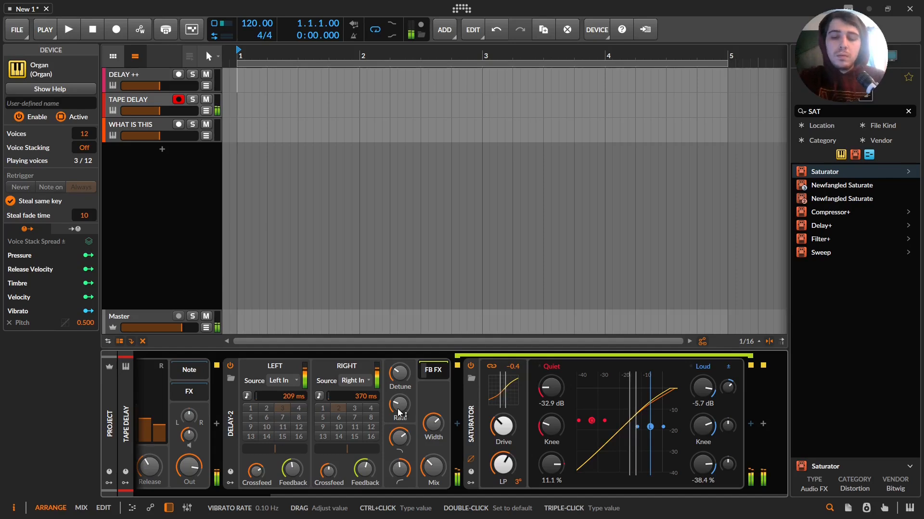
key(space)
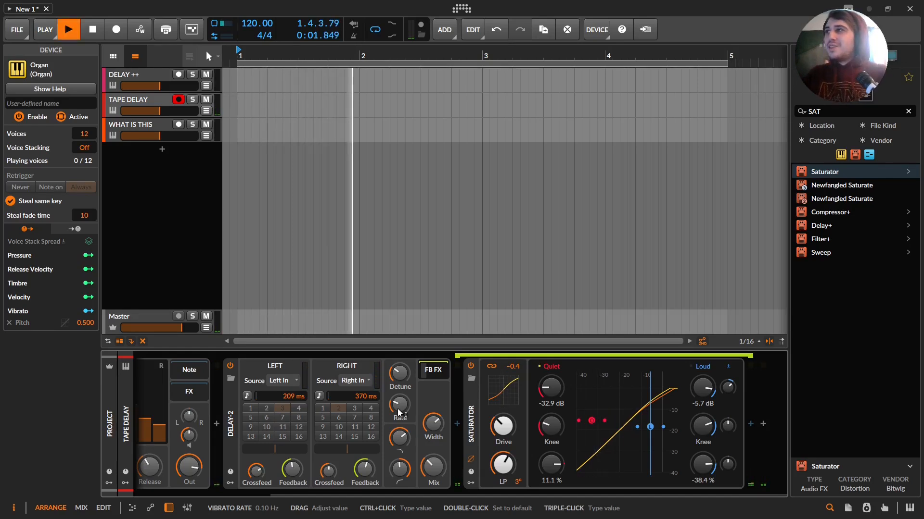
key(space)
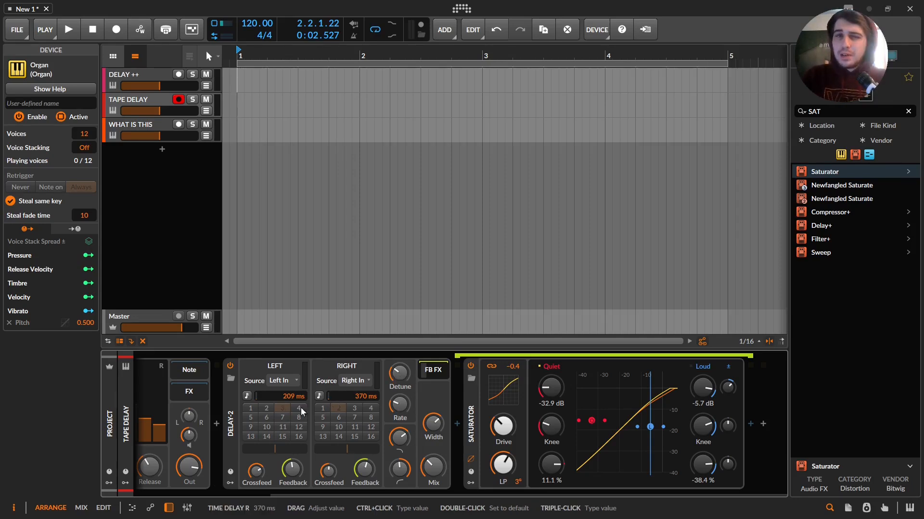
Open the Delay-1 device on the WHAT IS THIS track and adjust its feedback and mix while auditioning.
key(Down)
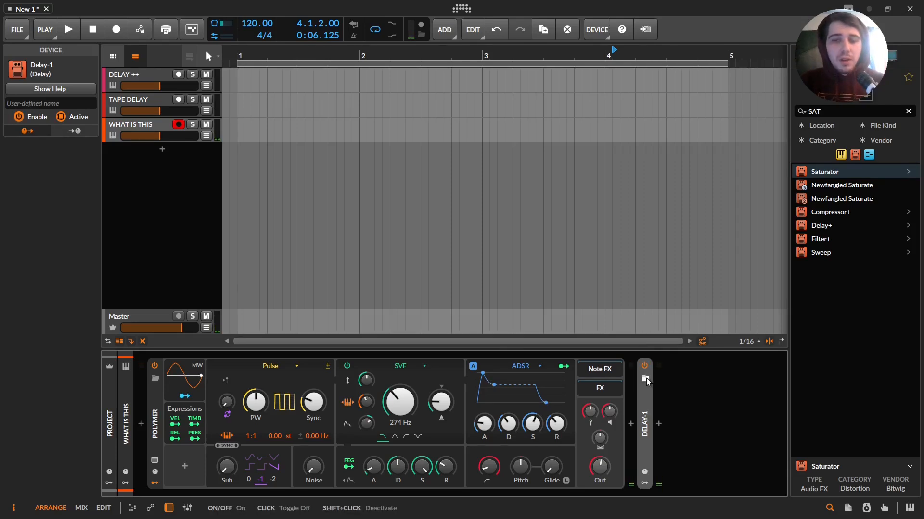
double_click(644, 422)
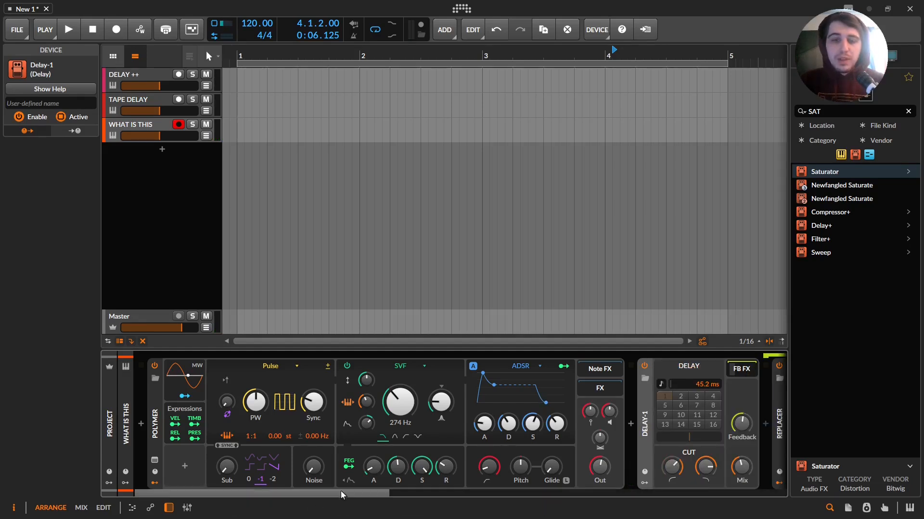
drag(362, 492, 521, 491)
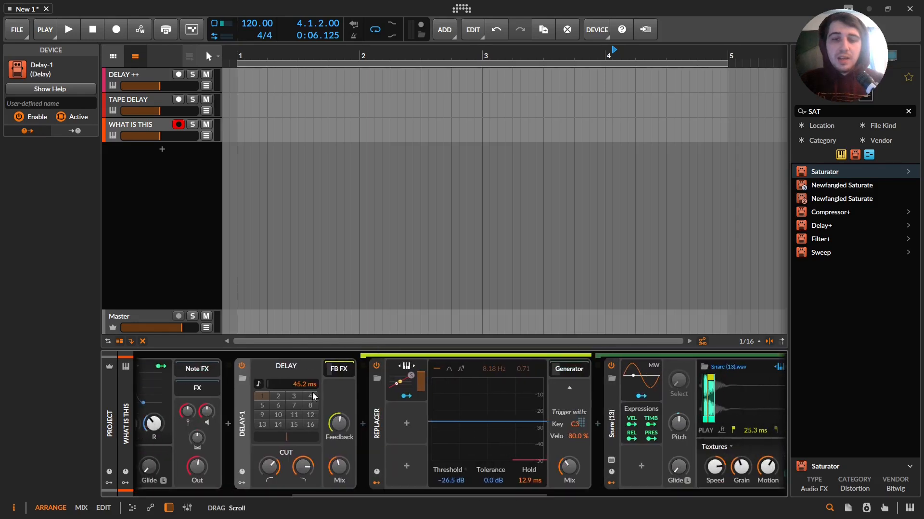
mouse_move(341, 427)
mouse_down()
mouse_move(340, 411)
mouse_move(340, 428)
mouse_up()
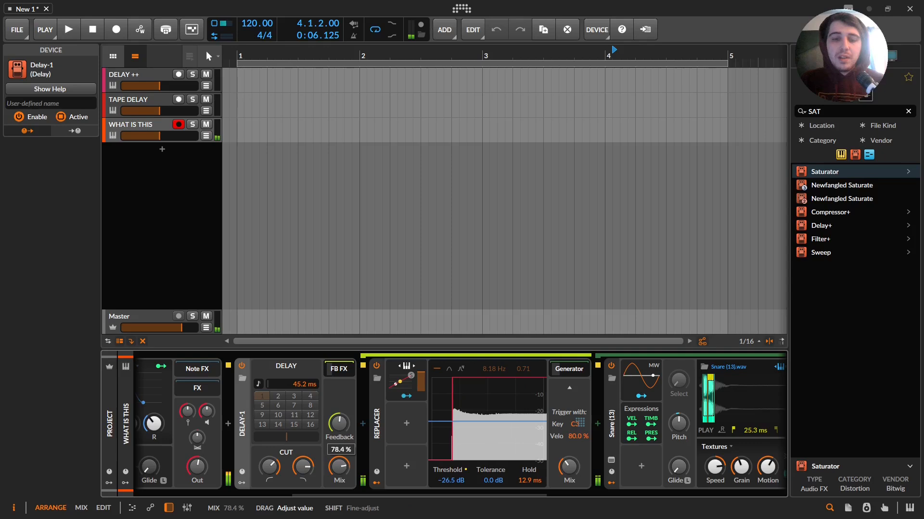
drag(341, 461, 340, 463)
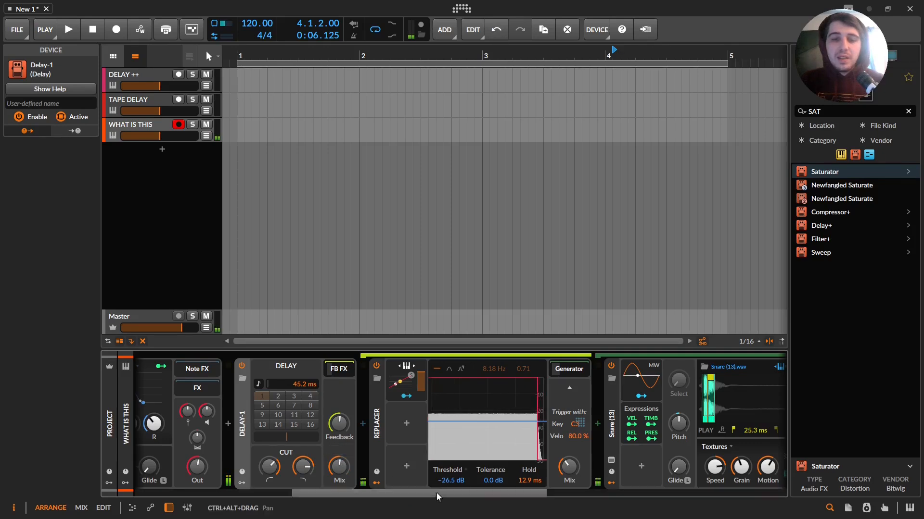
Adjust the Snare (13) sampler's Motion, and set the MA7 - Studio Close reverb's pre-delay to about 68 ms and mix to 100 %.
drag(448, 492, 522, 492)
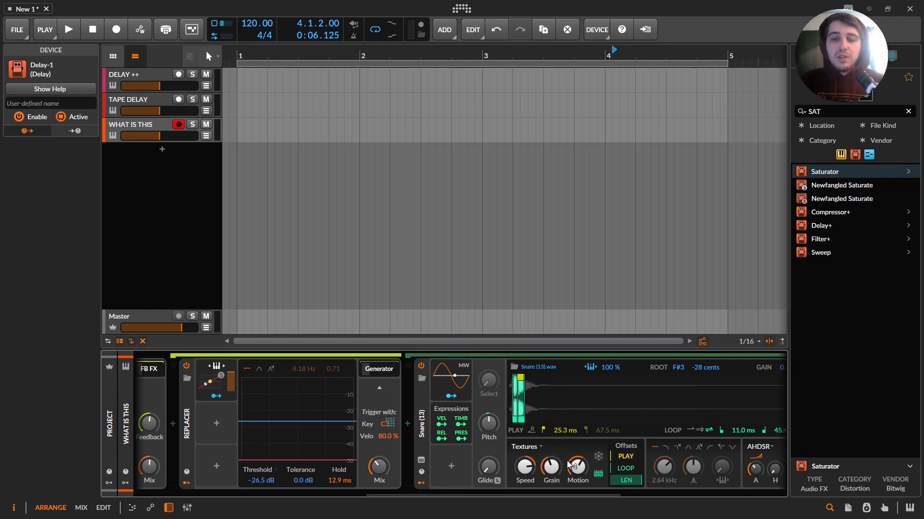
drag(569, 464, 569, 461)
drag(572, 496, 704, 477)
drag(611, 495, 630, 486)
drag(577, 470, 577, 477)
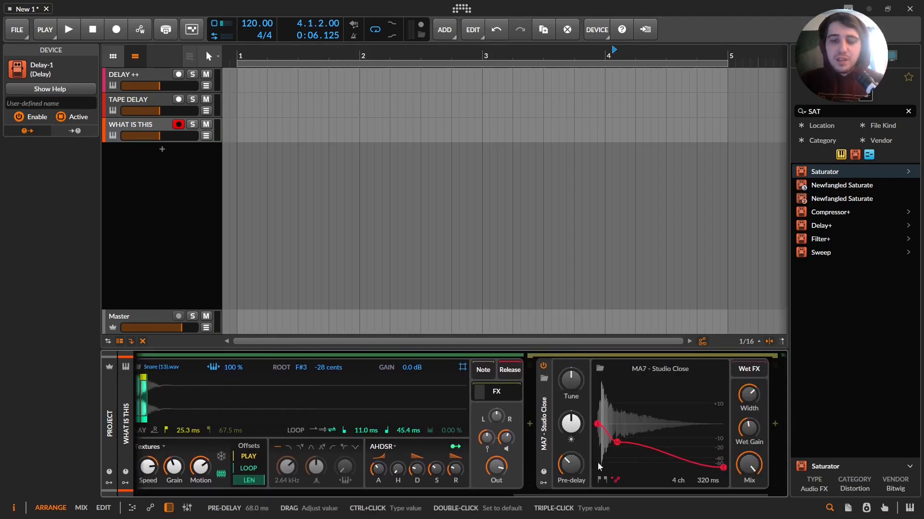
drag(749, 464, 749, 462)
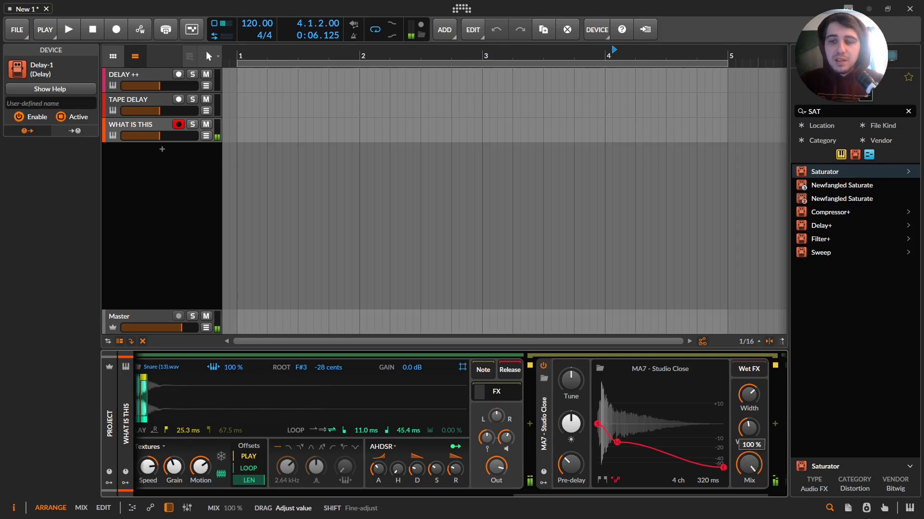
Set the Snare (13) sampler's voice gain to about -3.3 dB.
drag(696, 493, 388, 507)
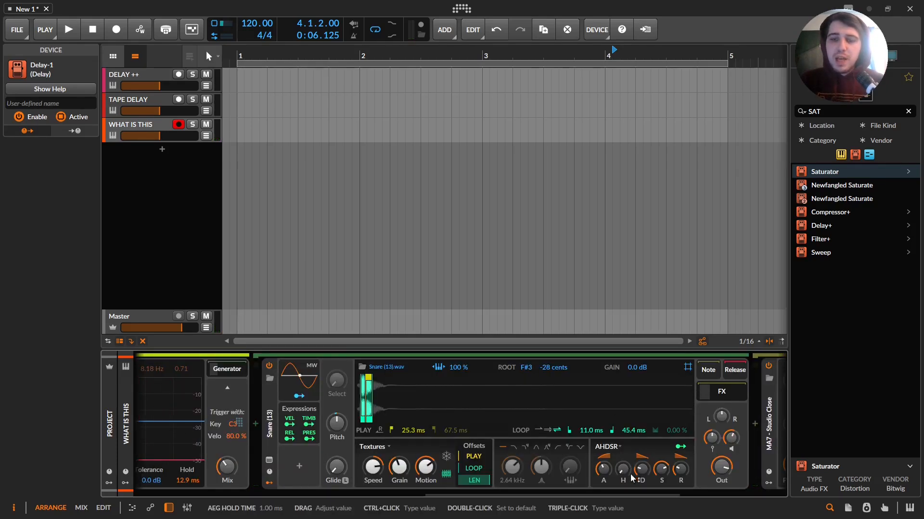
drag(604, 495, 585, 494)
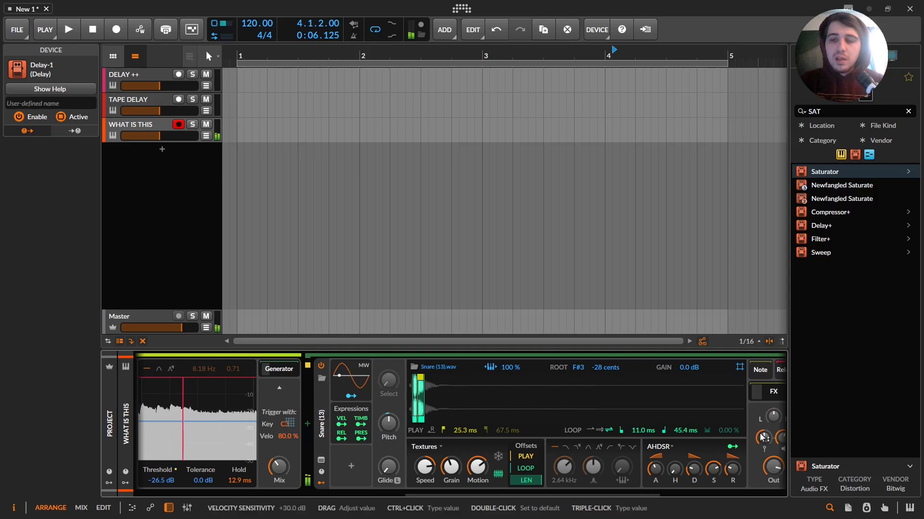
drag(782, 434, 781, 431)
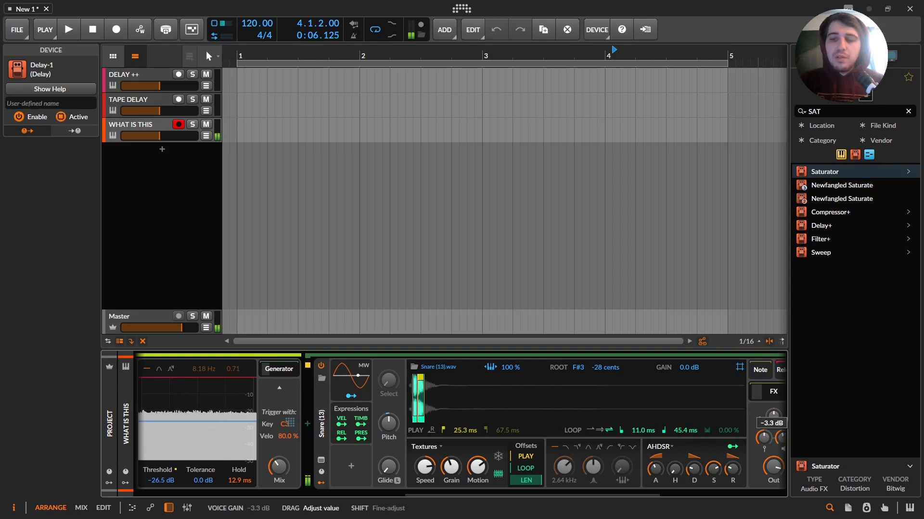
Search the browser for DIST, insert Distortion after Delay-1, and shape its pre-EQ bell at about 1.03 kHz and -24.0 dB.
scroll(592, 495, right, 5)
click(847, 115)
text(DIST)
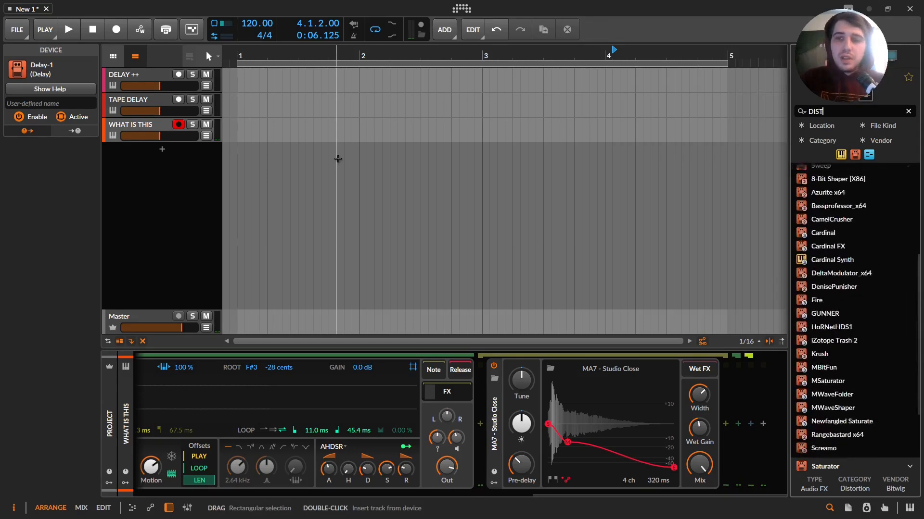
scroll(828, 214, up, 4)
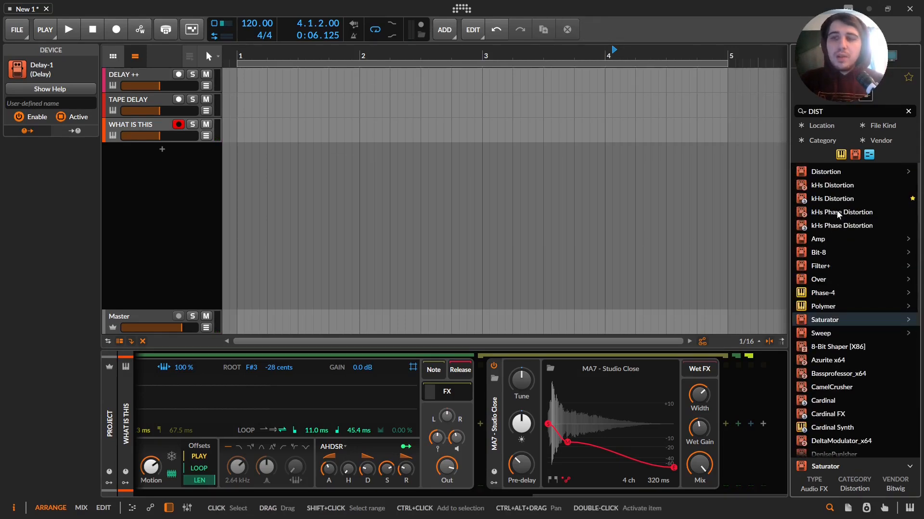
double_click(846, 173)
drag(669, 397, 647, 394)
drag(709, 394, 748, 400)
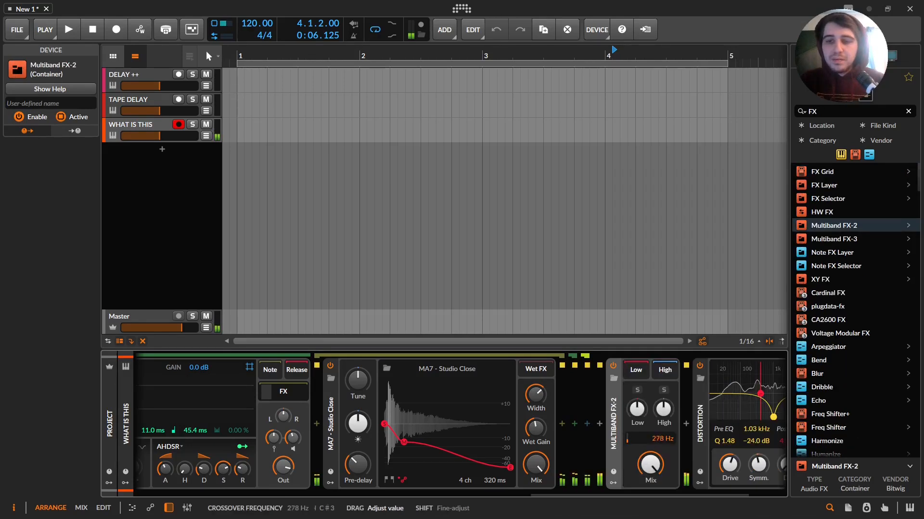
Set the Multiband FX-2 crossover to about 161 Hz and place the Distortion in its High chain.
drag(651, 438, 650, 436)
click(703, 412)
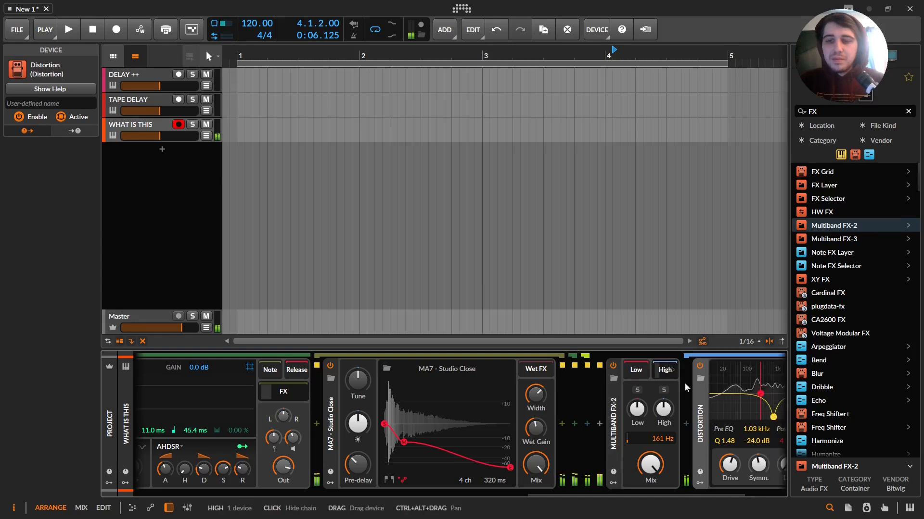
scroll(683, 495, right, 3)
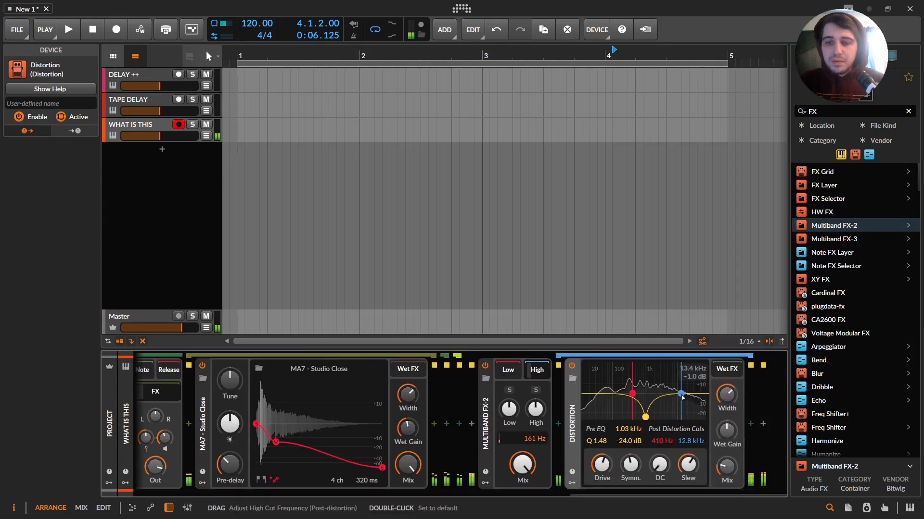
Set the Distortion's pre-EQ bell to about 932 Hz and -12.2 dB, and lower its drive and mix.
mouse_move(645, 417)
mouse_down()
mouse_move(645, 398)
mouse_move(628, 395)
mouse_move(644, 408)
mouse_up()
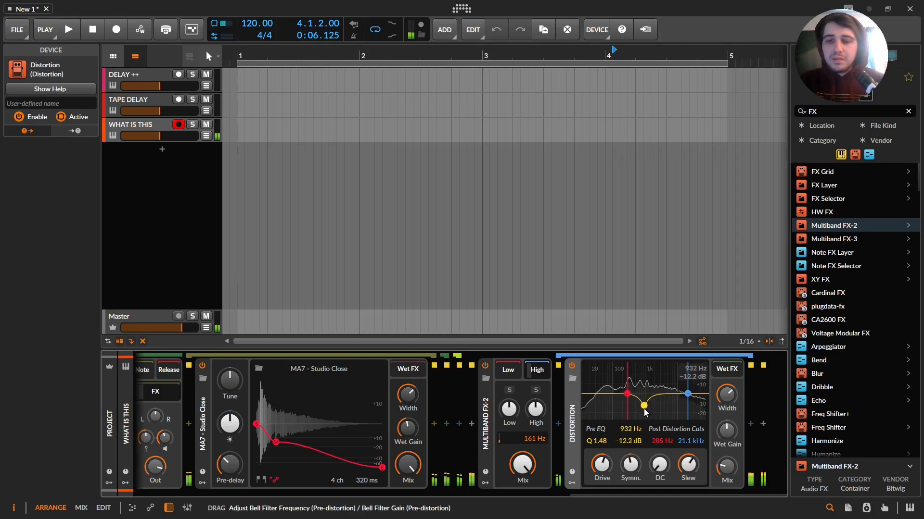
drag(602, 464, 602, 478)
drag(727, 466, 727, 500)
Raise the Distortion's DC and adjust its symmetry and slew by ear.
drag(659, 465, 659, 433)
drag(630, 465, 630, 464)
click(688, 464)
drag(687, 464, 688, 448)
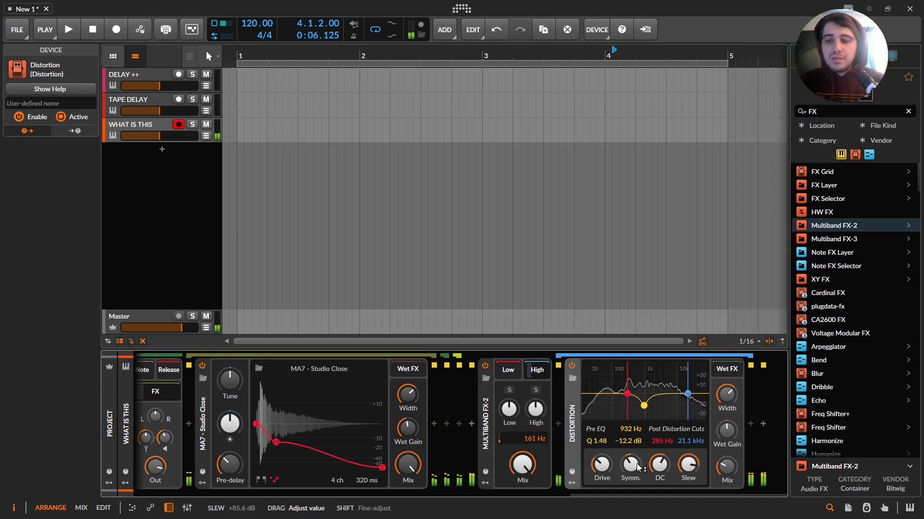
drag(630, 464, 630, 434)
drag(688, 465, 666, 430)
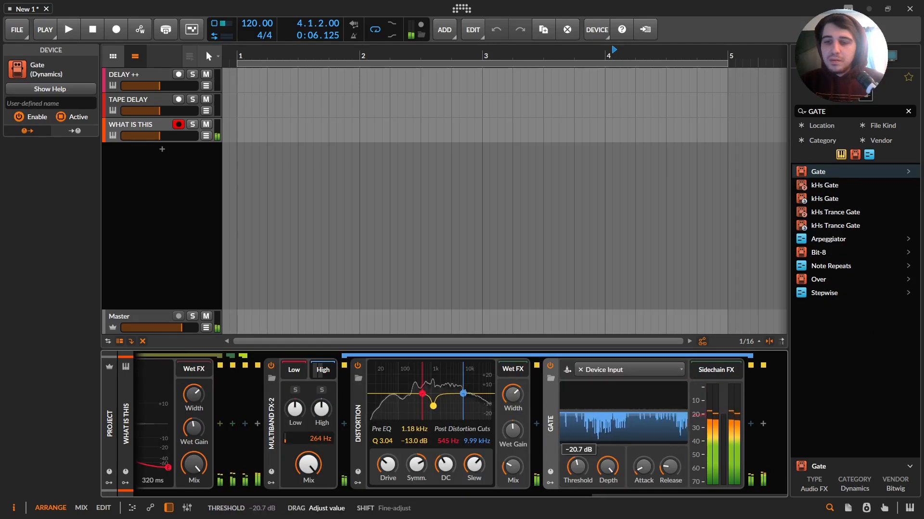
Adjust the threshold of the Gate after the Distortion and try several release times, including about 46.2 ms.
drag(670, 467, 670, 453)
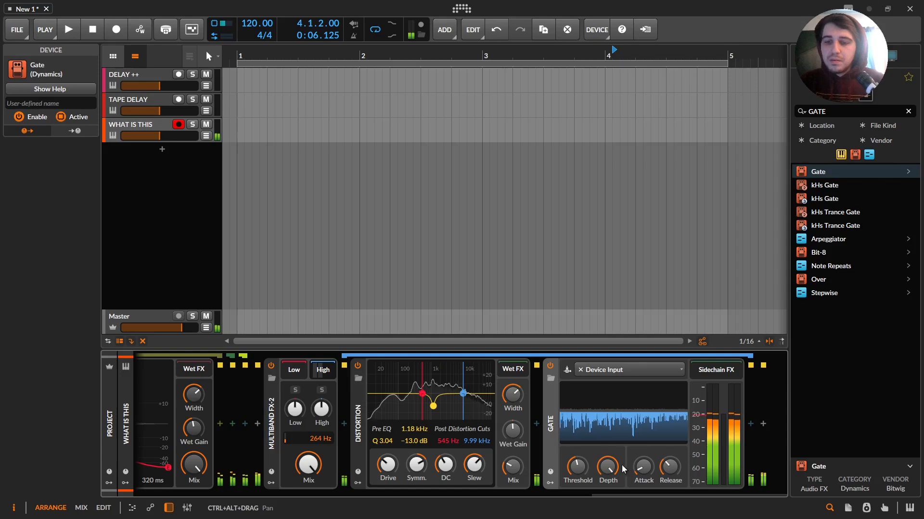
drag(577, 466, 618, 505)
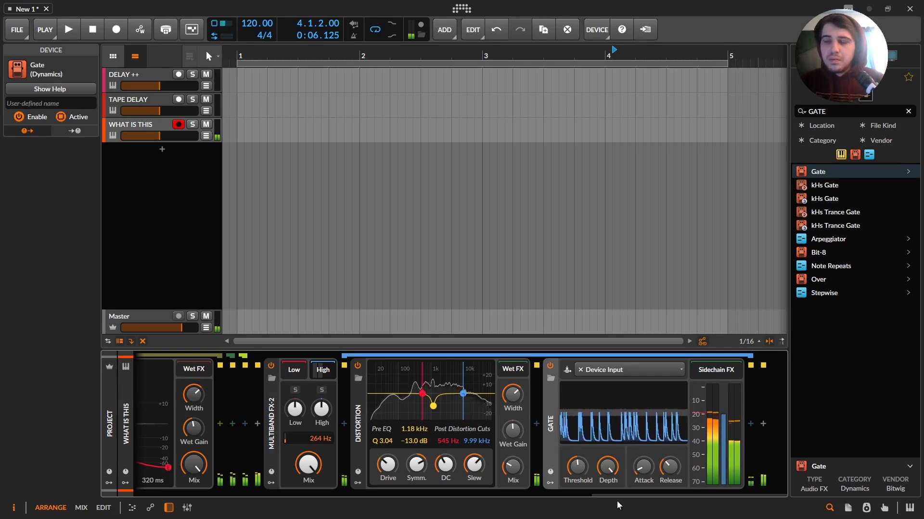
drag(669, 468, 668, 467)
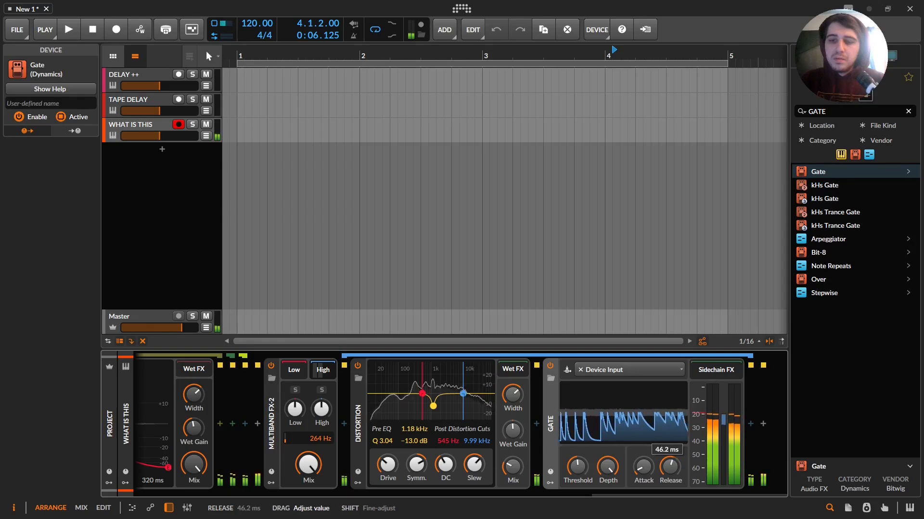
drag(668, 467, 659, 469)
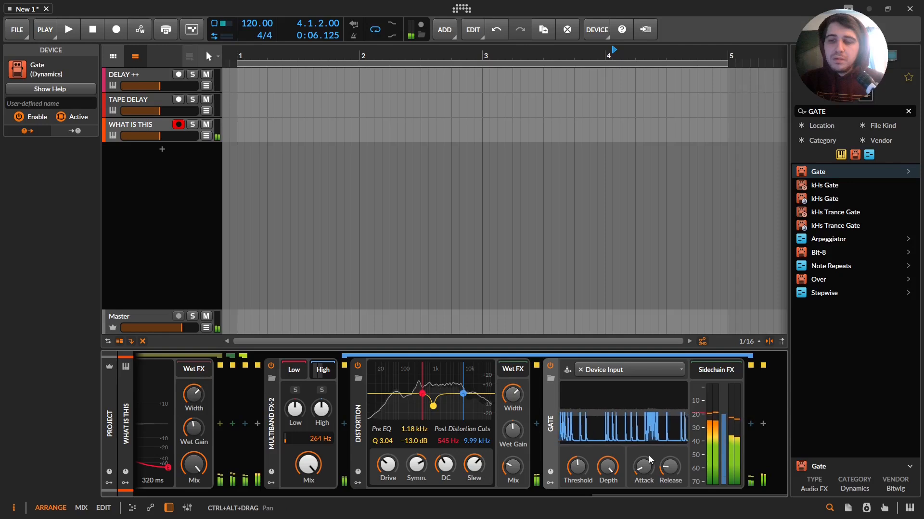
Modulate the Gate's release by +9.38 from an ADSR envelope, and shape its decay and release with sustain at about 55.2 %.
drag(662, 467, 662, 437)
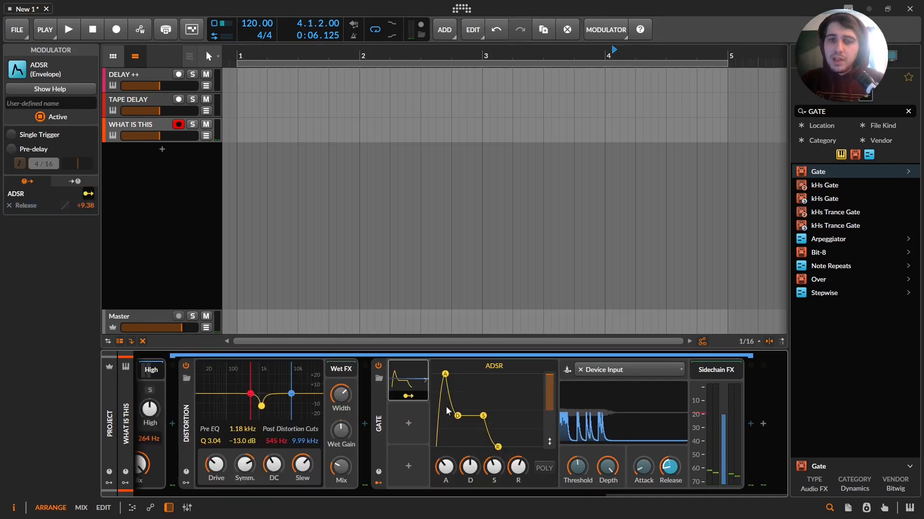
click(407, 398)
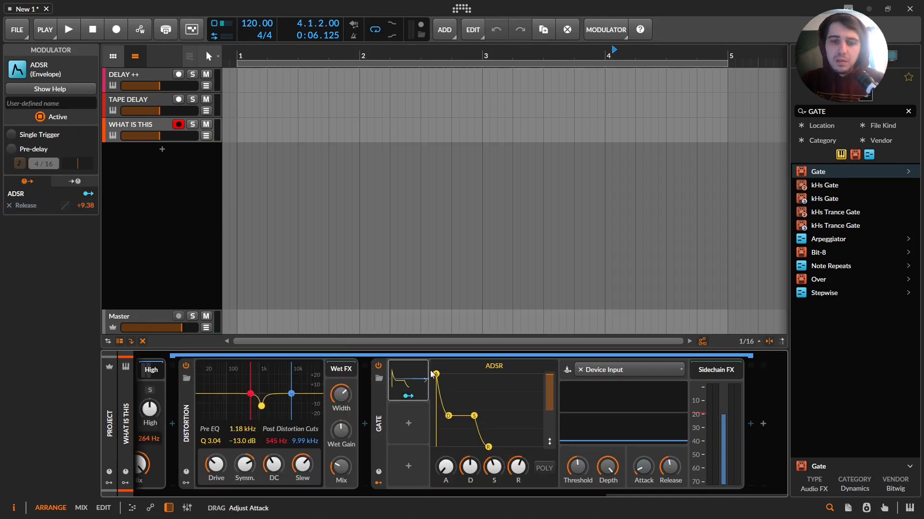
drag(449, 417, 493, 452)
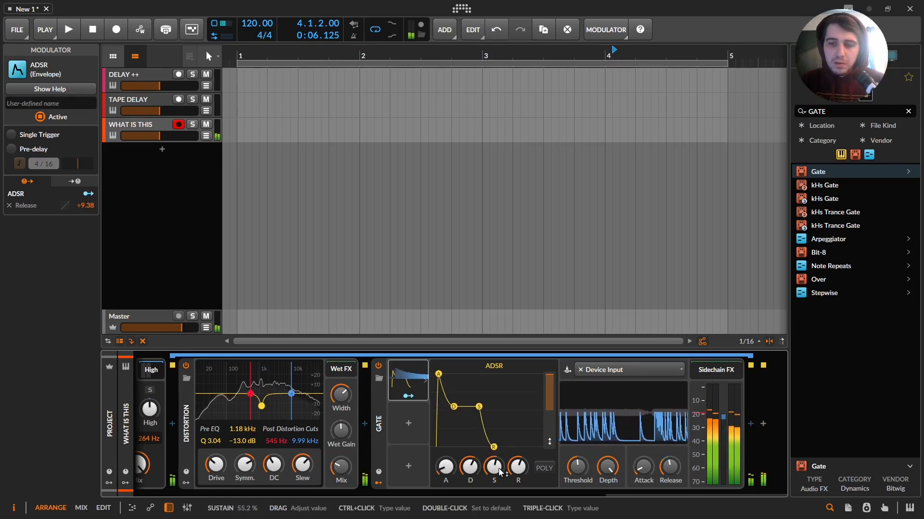
drag(518, 473, 518, 478)
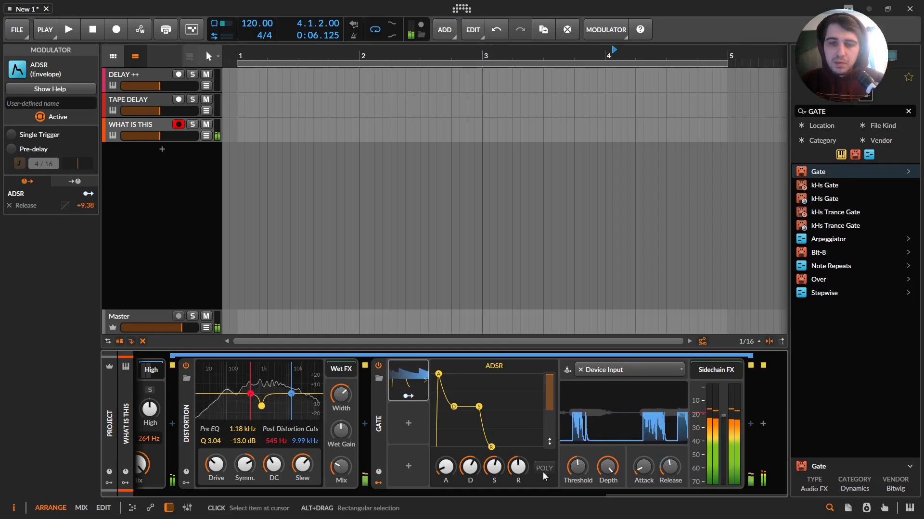
Layer two Polymers in an Instrument Layer, the second at about -1.9 dB, behind a Bend of +1.46 st over 18.8 ms.
drag(651, 493, 266, 429)
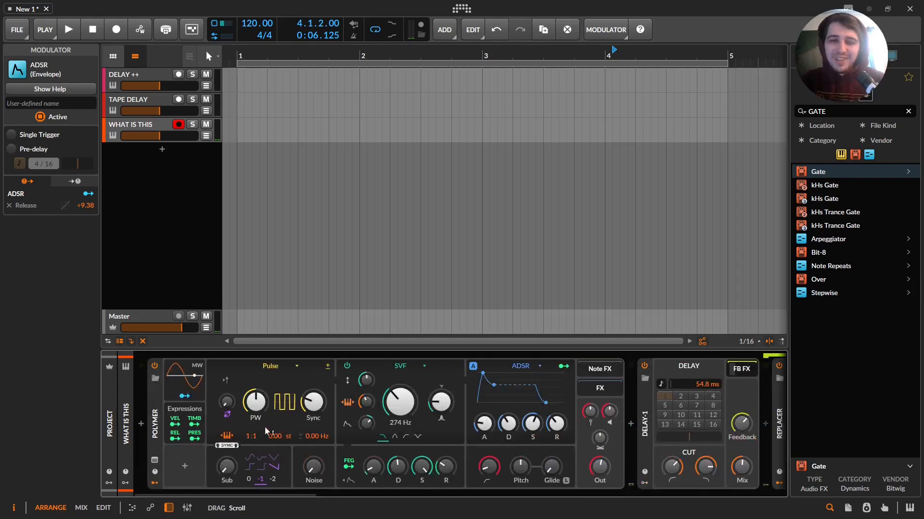
click(167, 415)
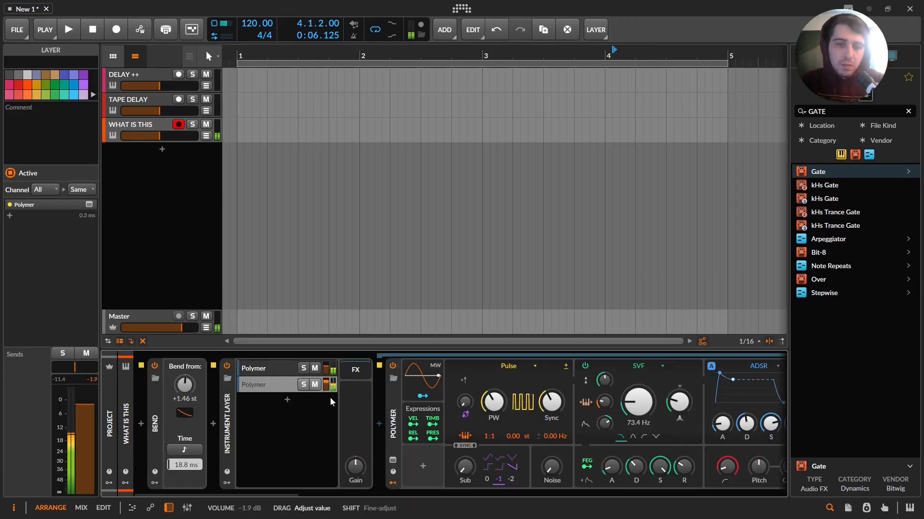
drag(285, 491, 781, 480)
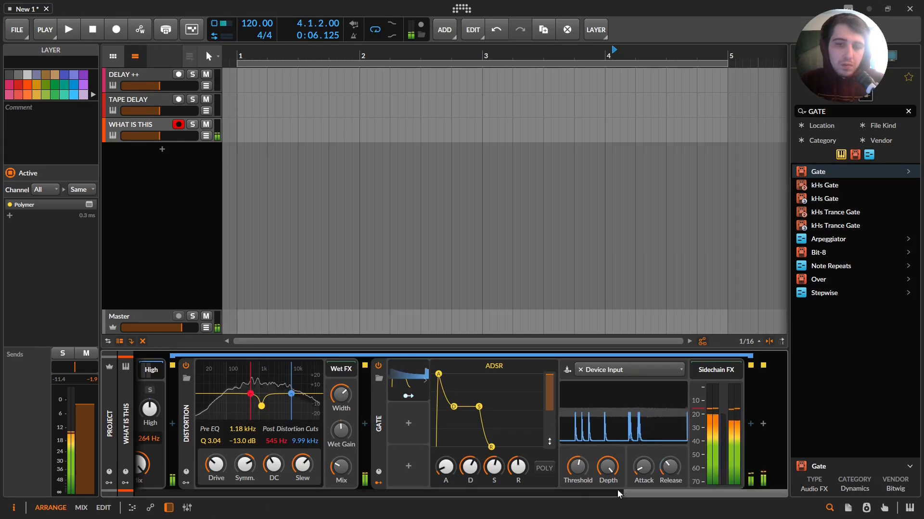
drag(640, 490, 740, 500)
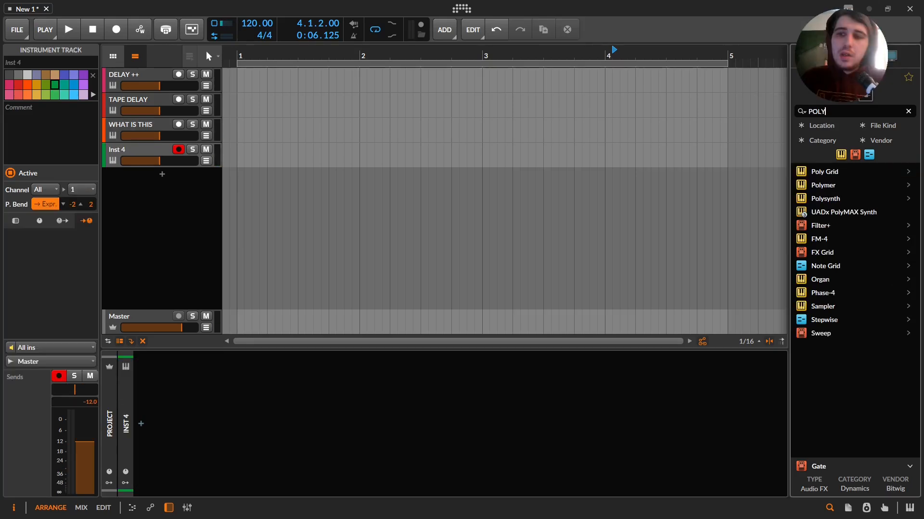
Insert the Polymer synth on the new Inst 4 track.
drag(822, 188, 621, 388)
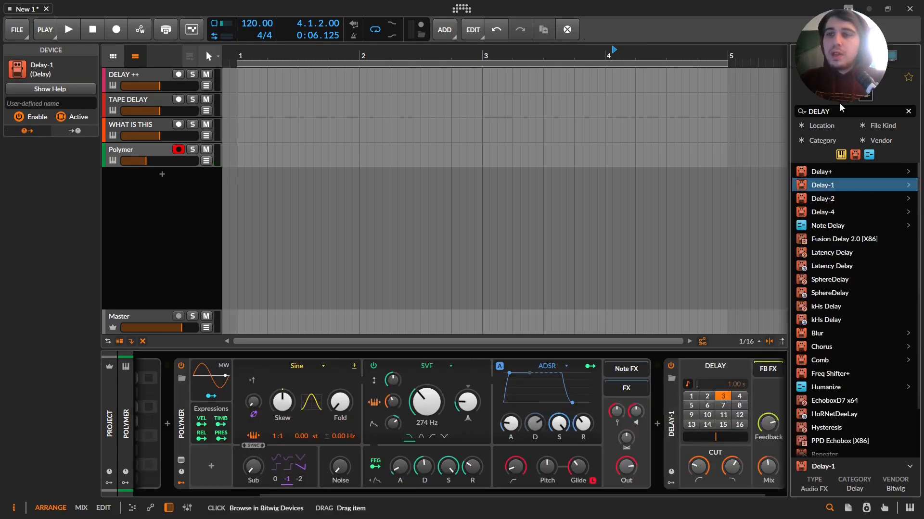
Insert the Replacer container into the feedback FX chain of Delay-1.
double_click(841, 111)
text(REPL)
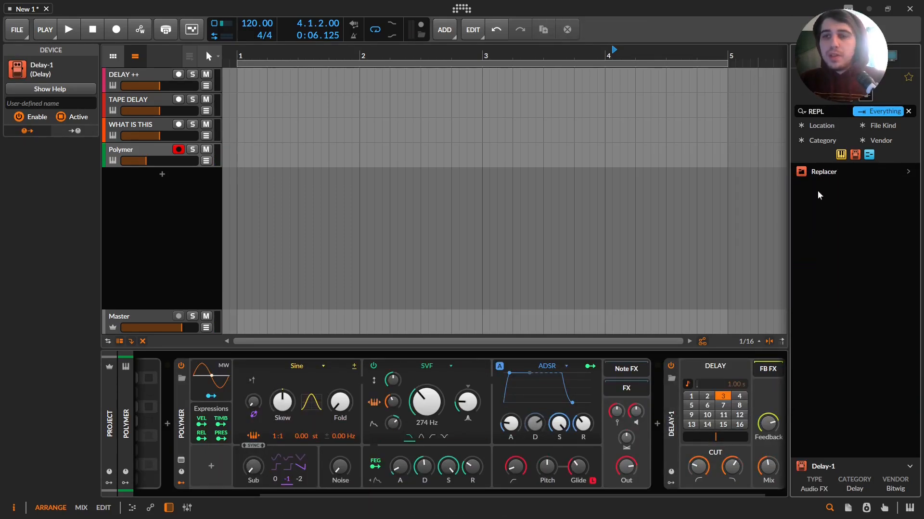
double_click(823, 172)
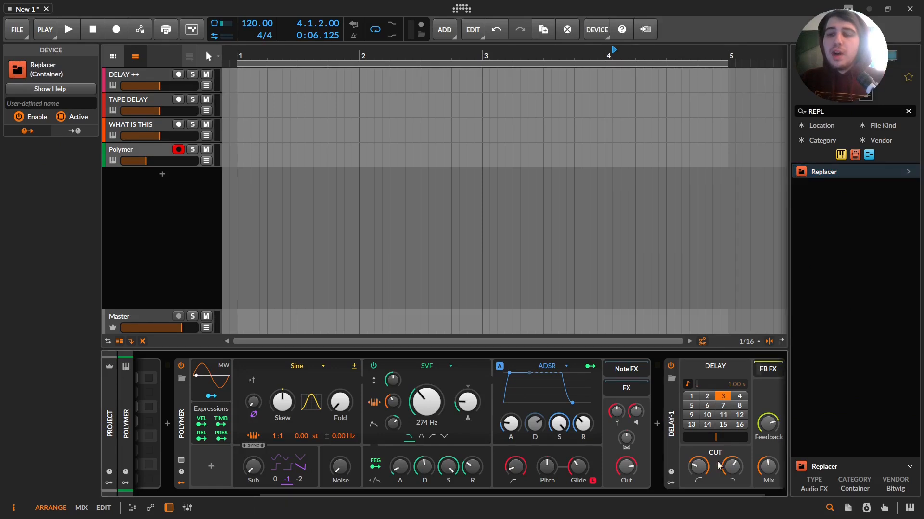
drag(706, 493, 727, 493)
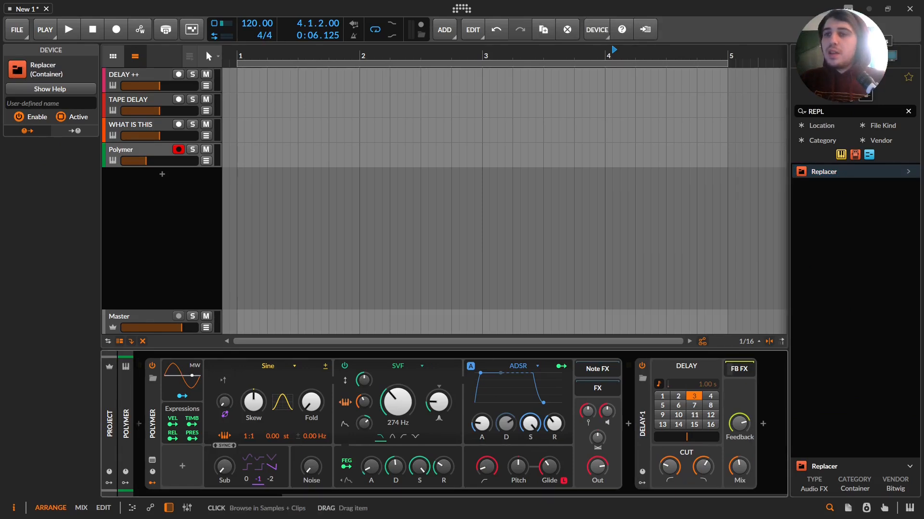
Find the Rhodes C3 sample and load it as a Sampler in the Replacer's Generator chain.
double_click(848, 117)
key(BackSpace)
text(C3)
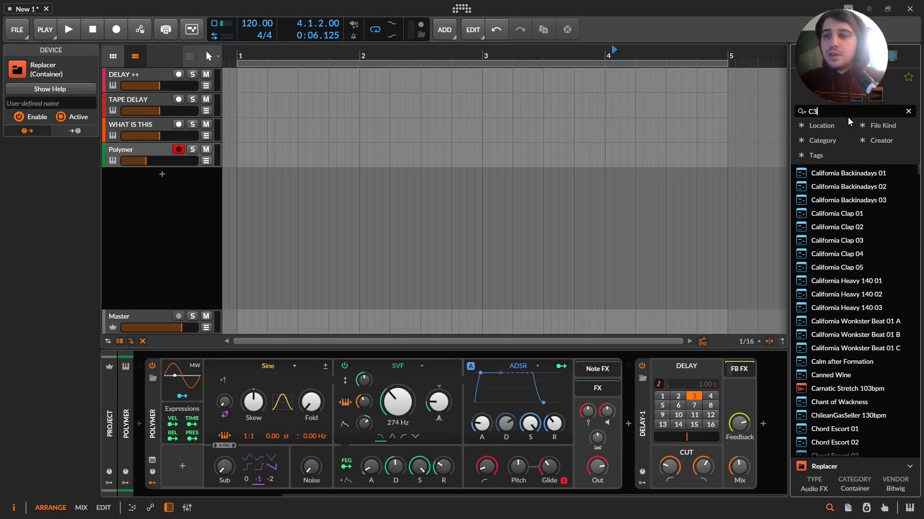
text( RH)
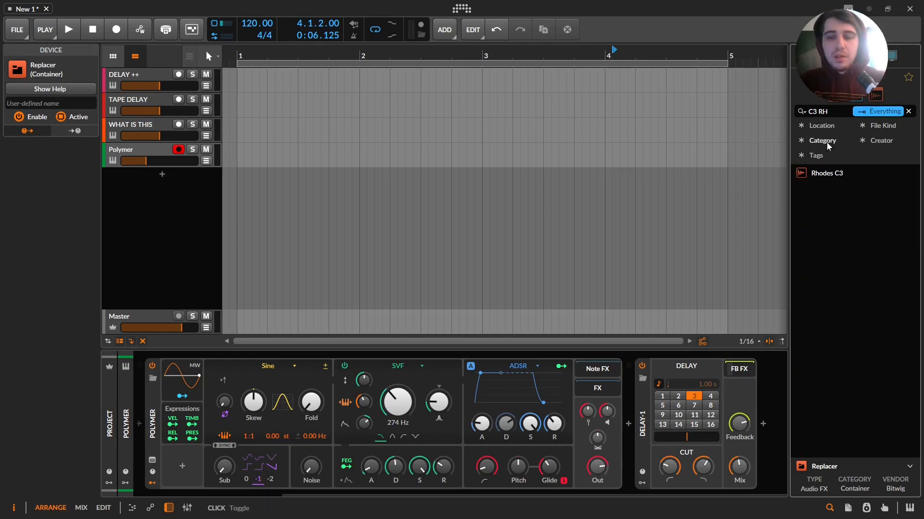
drag(831, 173, 744, 376)
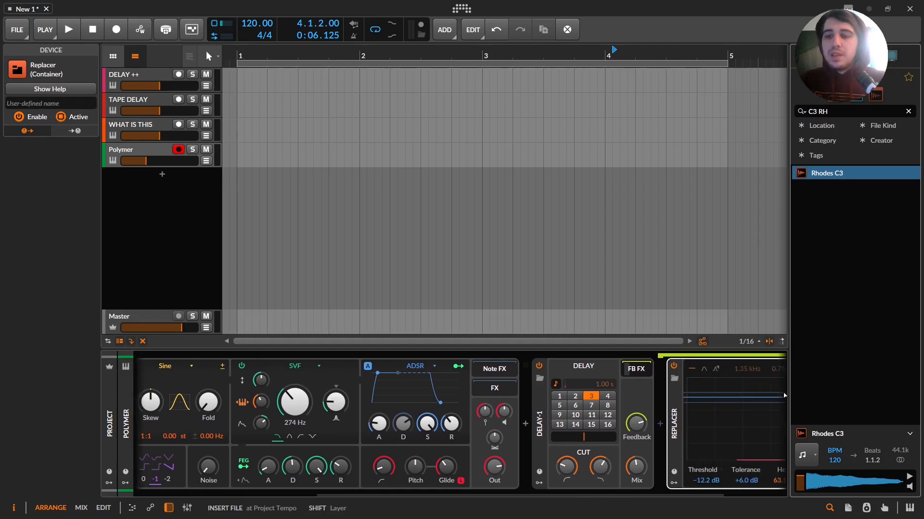
drag(732, 368, 726, 370)
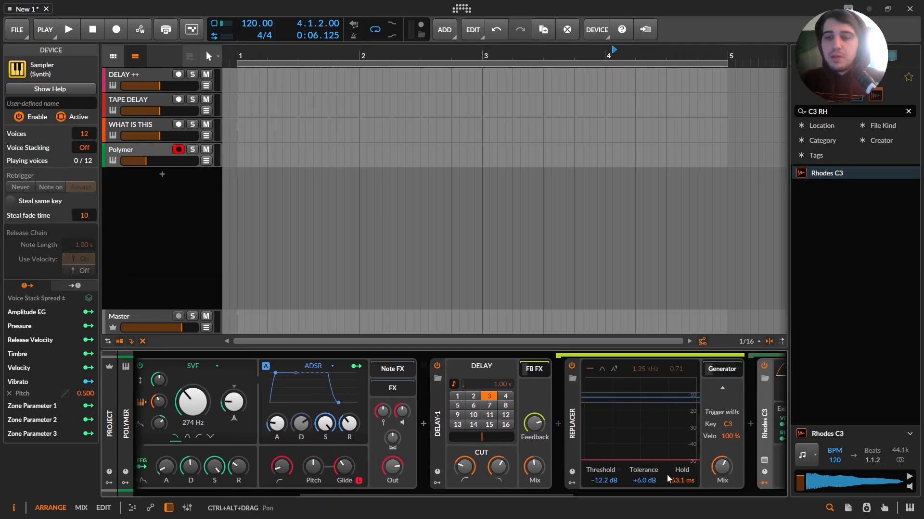
Modulate the Replacer's trigger key by 24.00 from a Relative Keytrack, and delete the Delay-1 that follows the new Delay-2.
drag(527, 492, 625, 502)
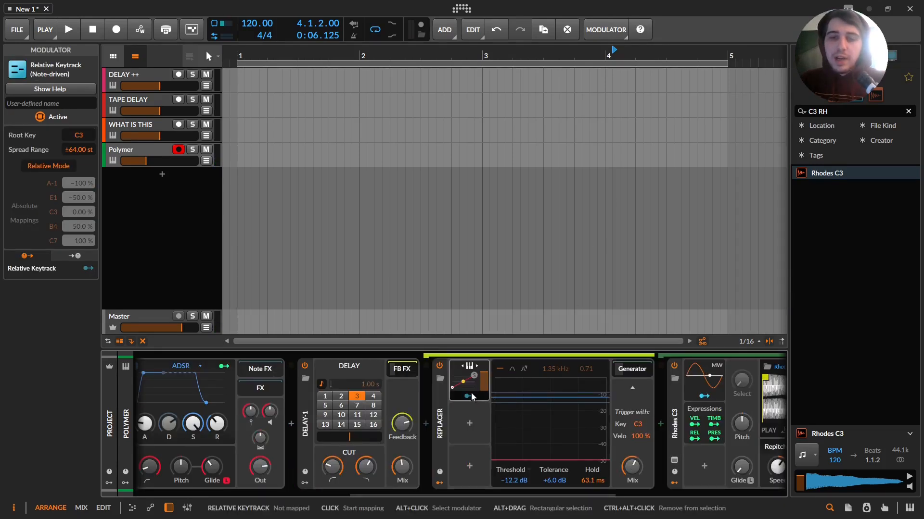
click(472, 396)
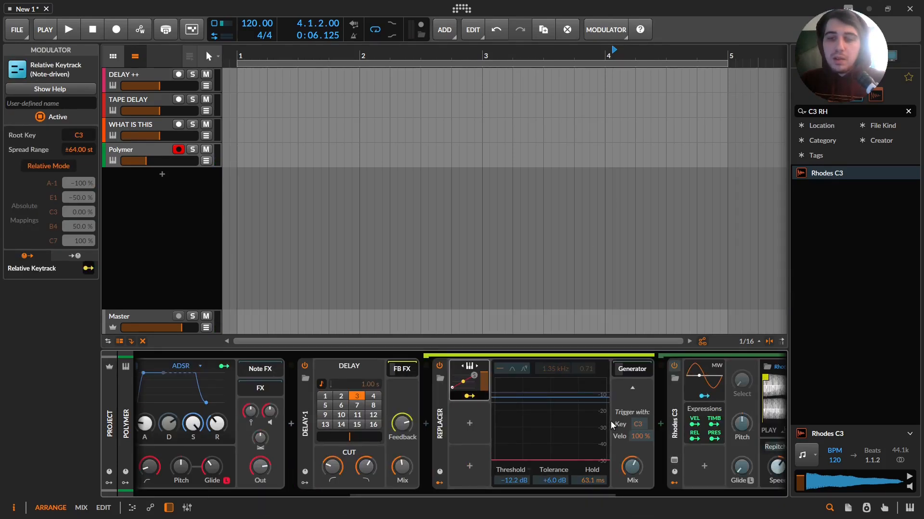
click(620, 424)
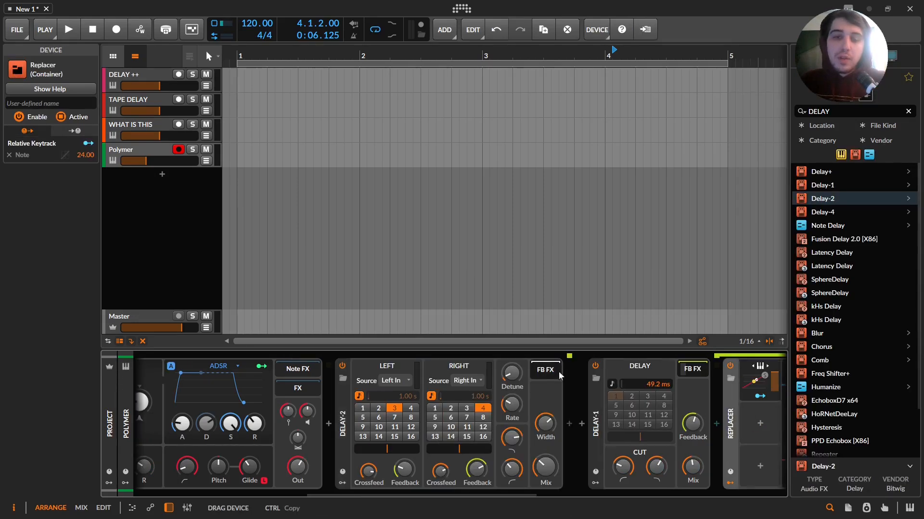
key(Delete)
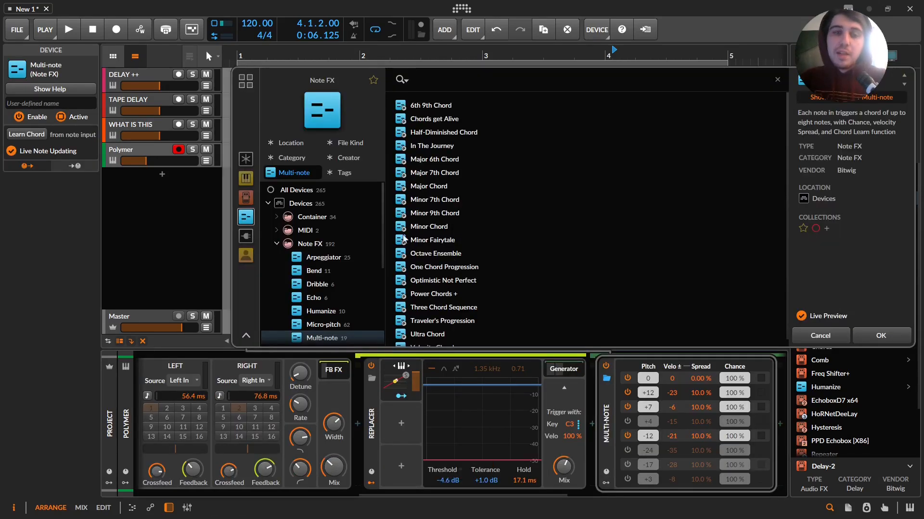
Load the Minor 7th Chord preset into the Multi-note after the Replacer, and disable its +3 and +10 notes.
click(820, 336)
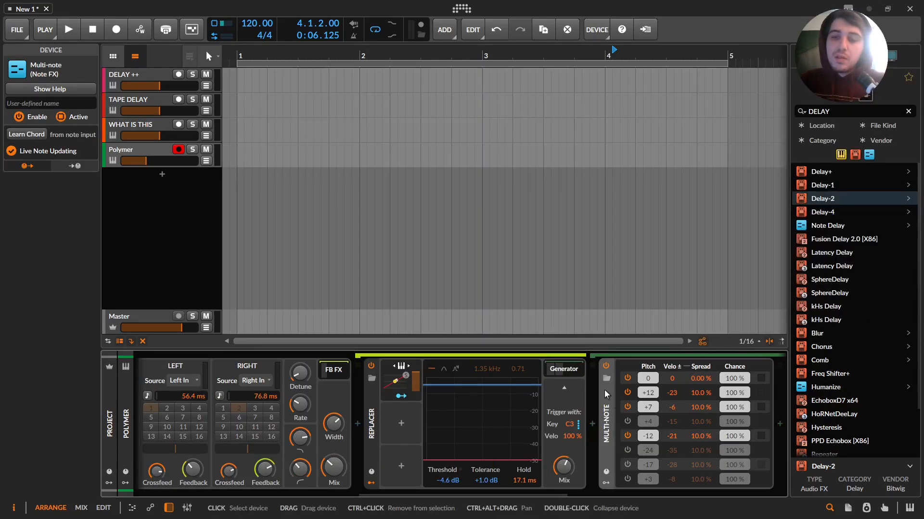
click(608, 379)
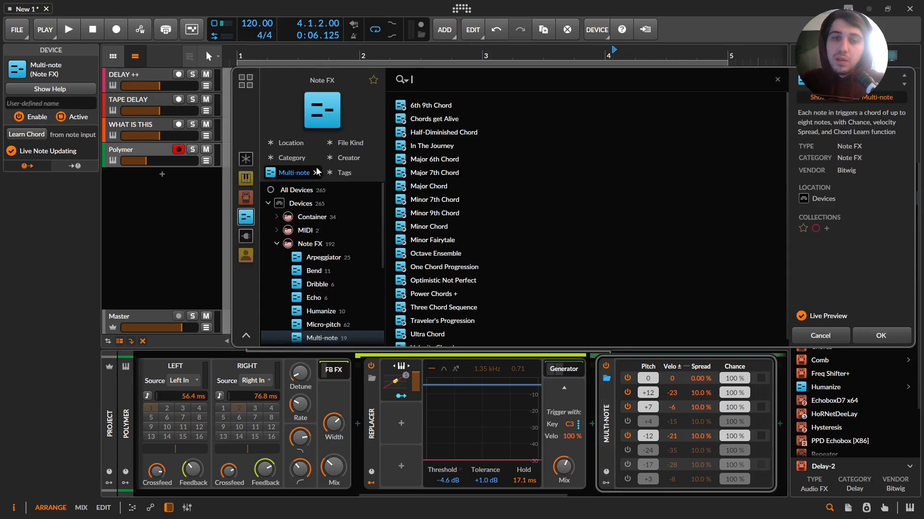
double_click(402, 201)
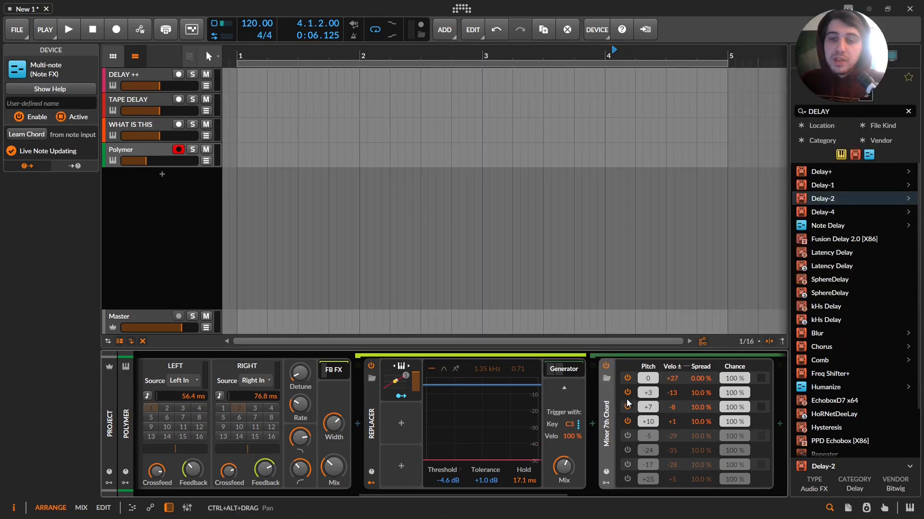
click(628, 394)
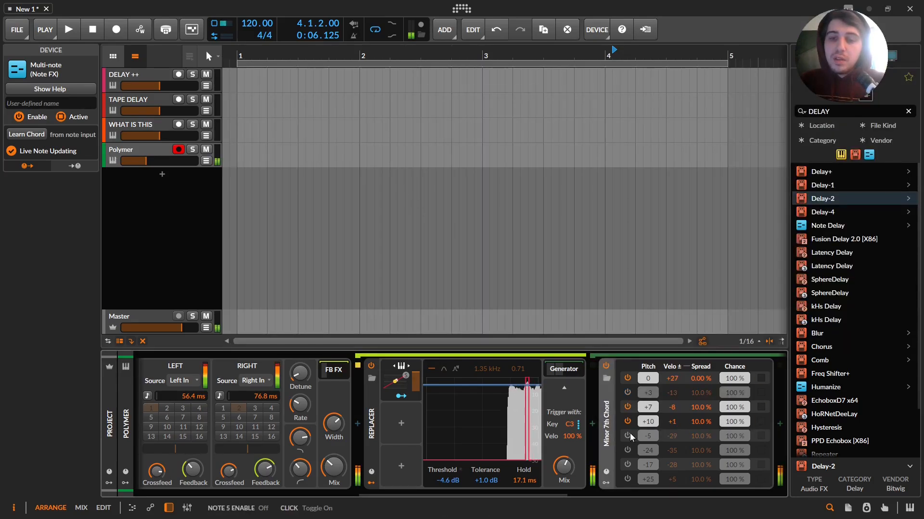
click(628, 421)
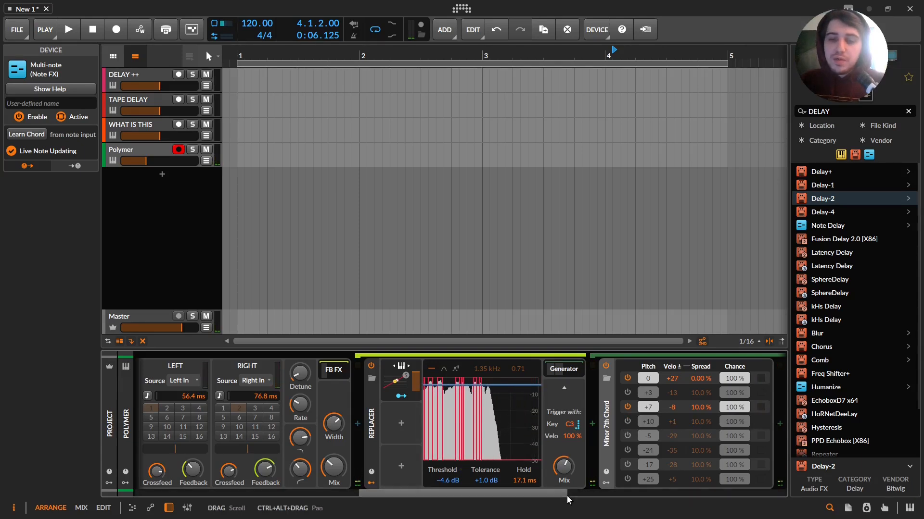
Load the Lighthouse of La Coubre - Down impulse from the favorites into the Convolution in the feedback chain of Delay-1.
drag(568, 494, 553, 457)
drag(547, 492, 663, 484)
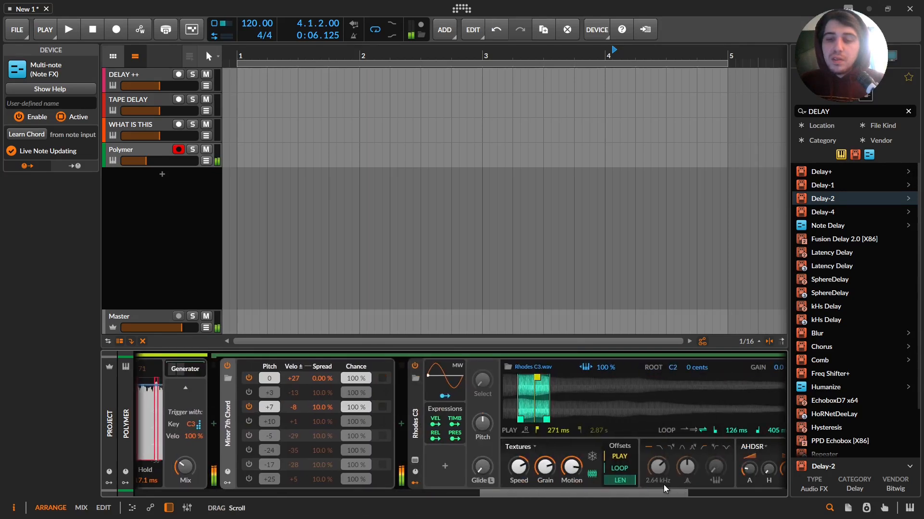
drag(524, 496, 625, 488)
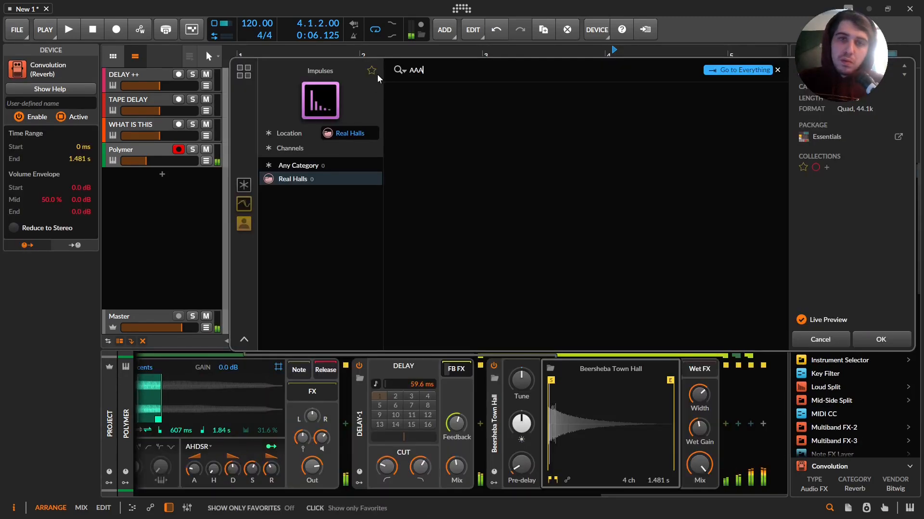
click(371, 71)
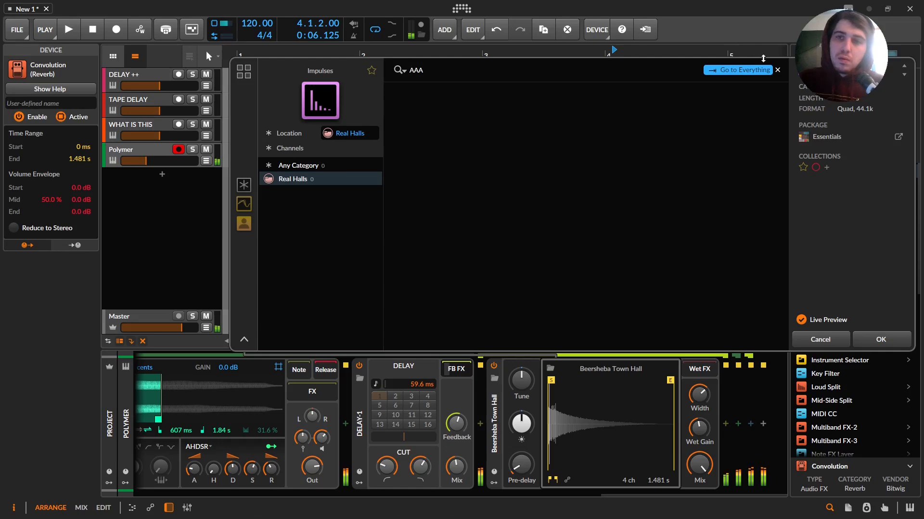
click(777, 70)
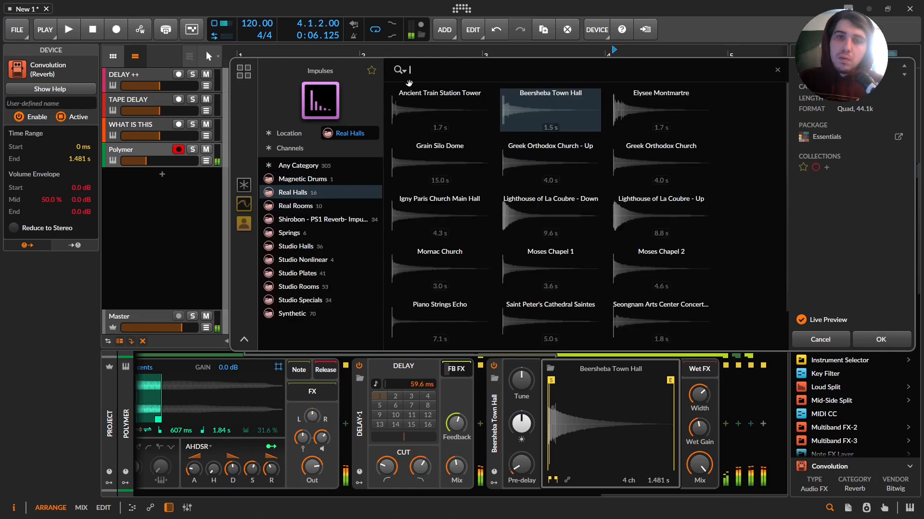
click(372, 71)
double_click(416, 113)
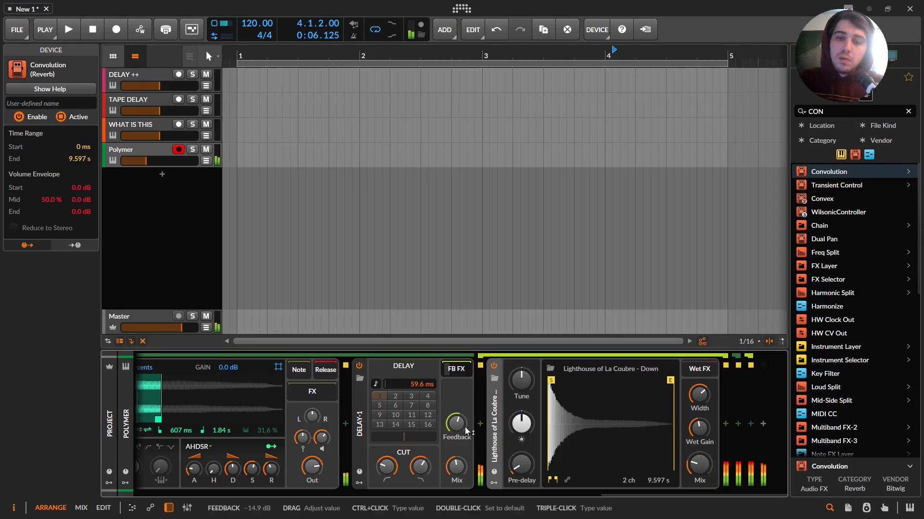
Lower the feedback of Delay-1 to -60.0 dB and adjust its cut filter and mix, trying a mix of about 35.4 %.
drag(456, 424, 456, 422)
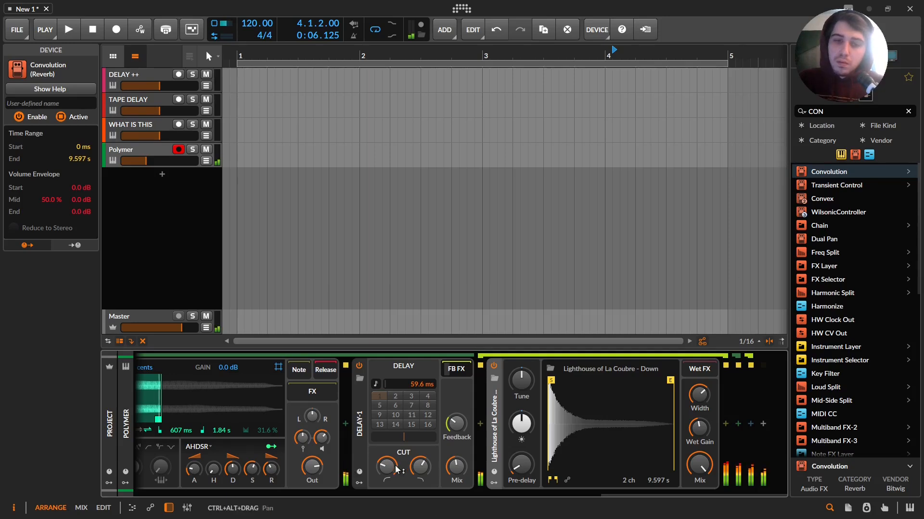
drag(420, 466, 420, 470)
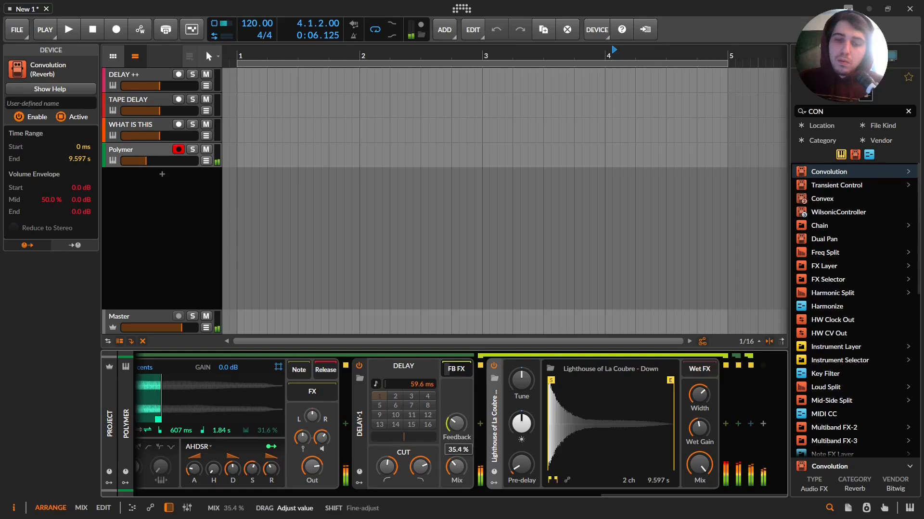
drag(457, 467, 457, 460)
drag(457, 424, 457, 424)
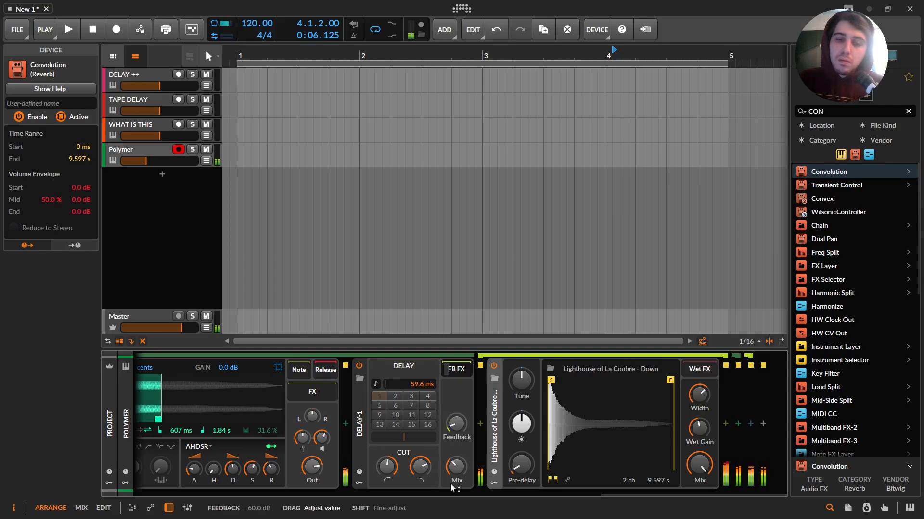
drag(454, 466, 454, 464)
Set the Rhodes C3 Sampler's output to about -5.2 dB and adjust its panning.
drag(640, 490, 507, 481)
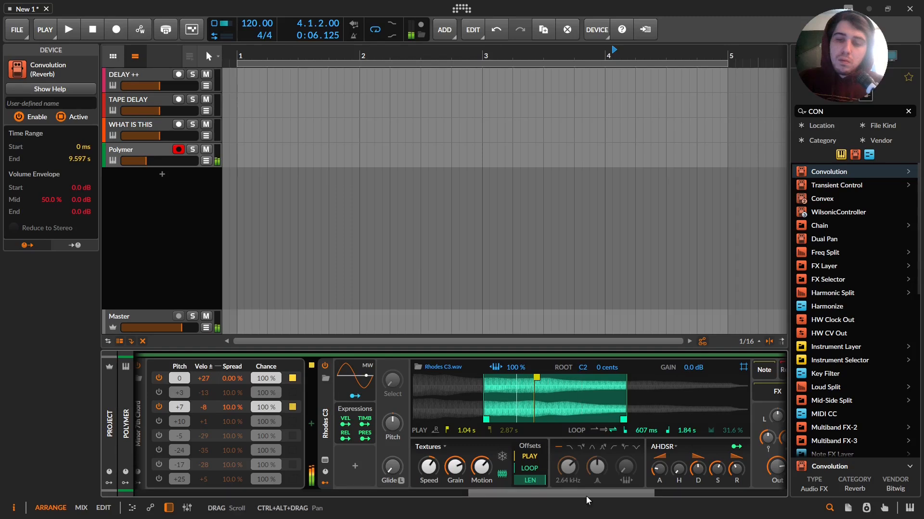
drag(585, 495, 637, 477)
drag(692, 465, 693, 467)
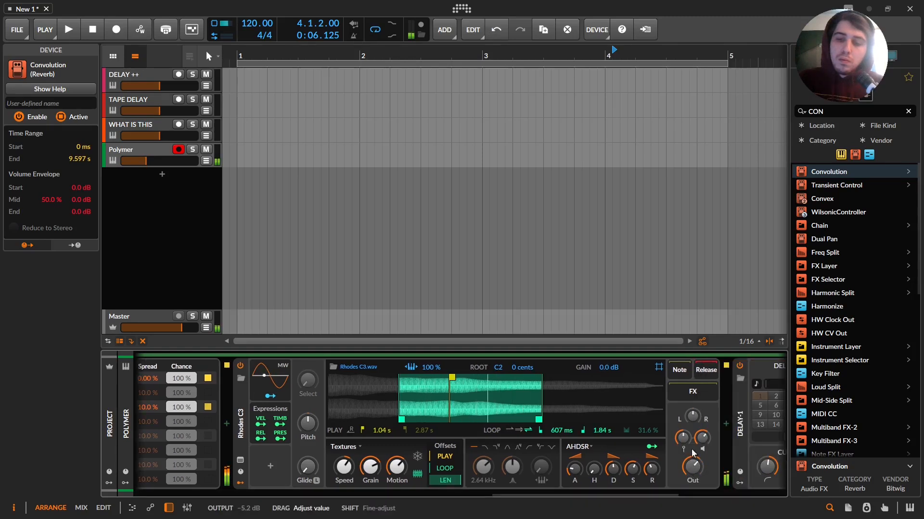
drag(692, 417, 691, 413)
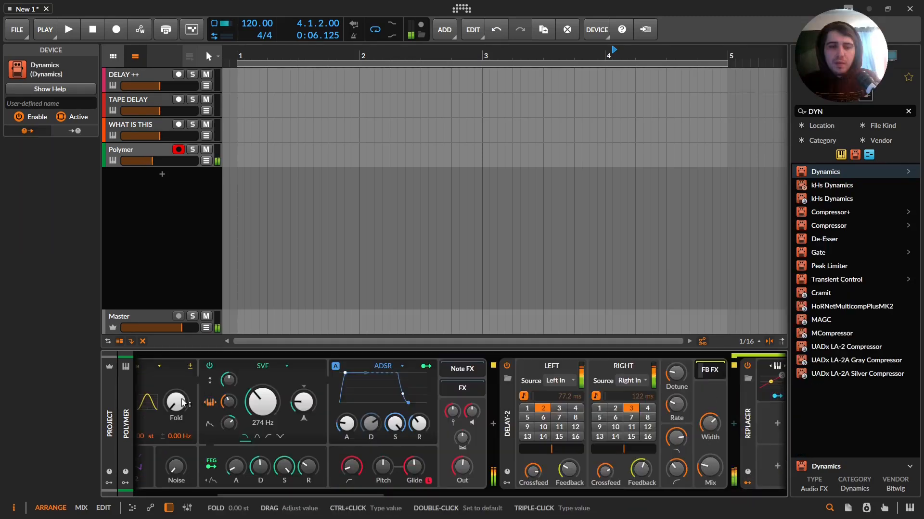
Raise the Fold amount of the Polymer oscillator ahead of Delay-2.
drag(176, 401, 176, 399)
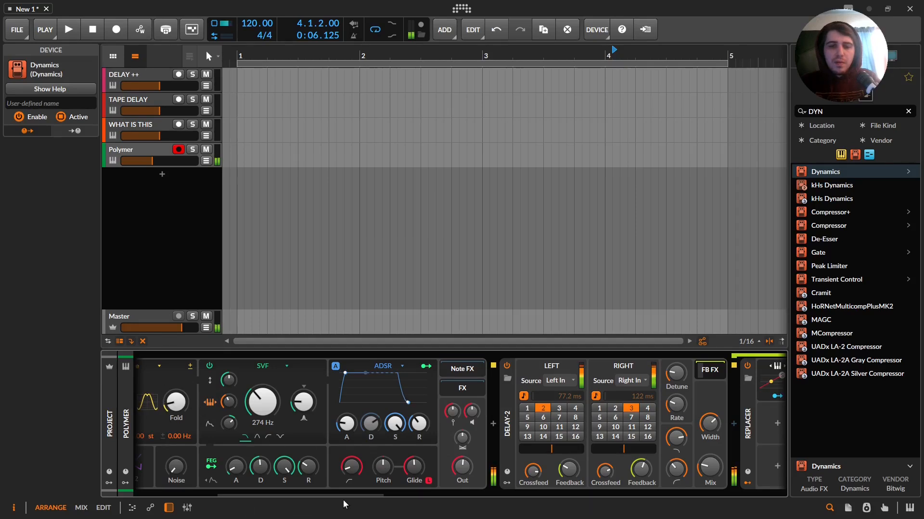
drag(339, 495, 248, 497)
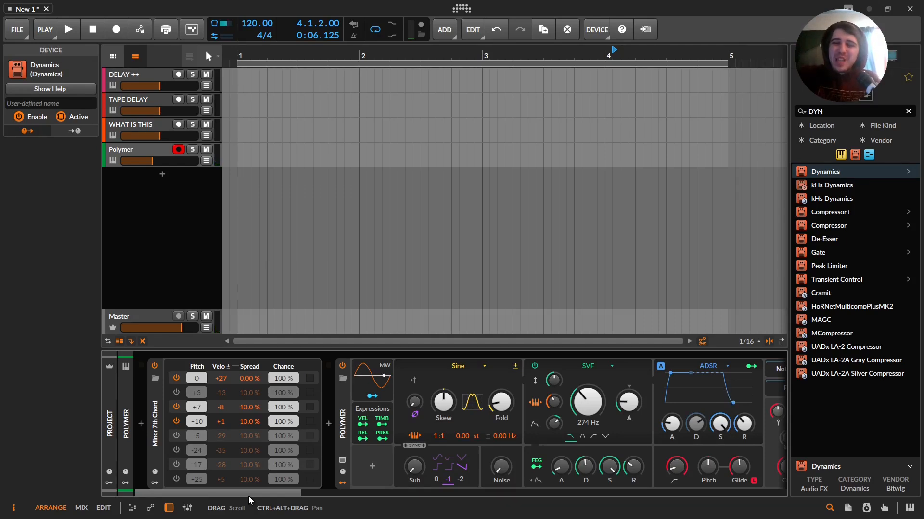
Adjust the Rhodes C3 Sampler's output level, trying about -9.9 dB and -10.3 dB.
drag(248, 495, 589, 510)
drag(659, 467, 658, 455)
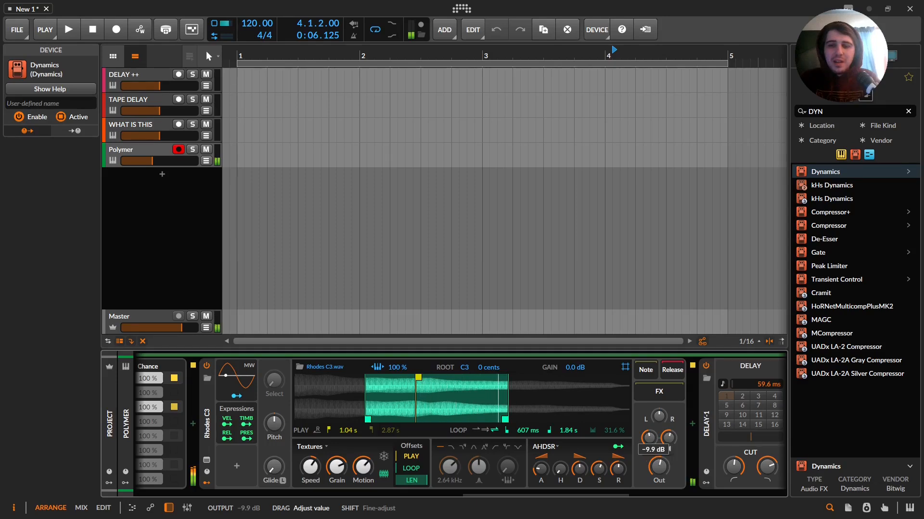
drag(662, 462, 662, 460)
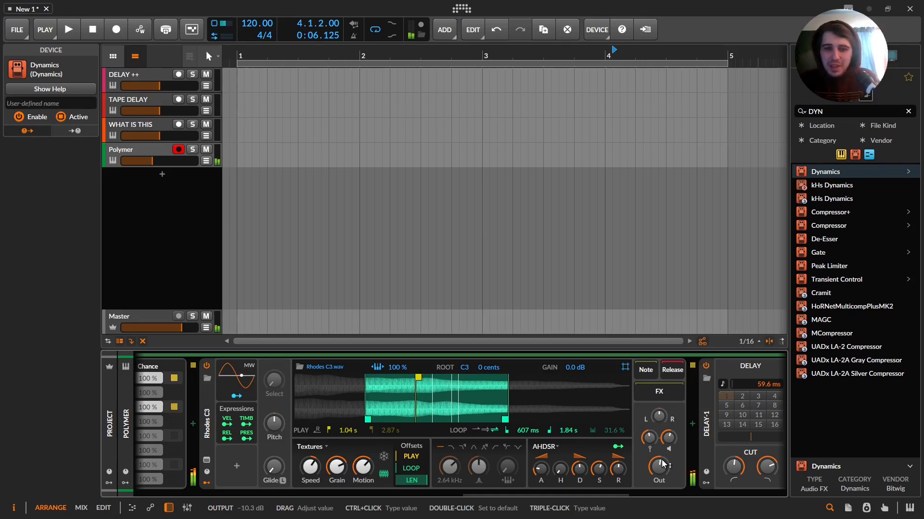
drag(659, 467, 658, 471)
drag(575, 495, 476, 499)
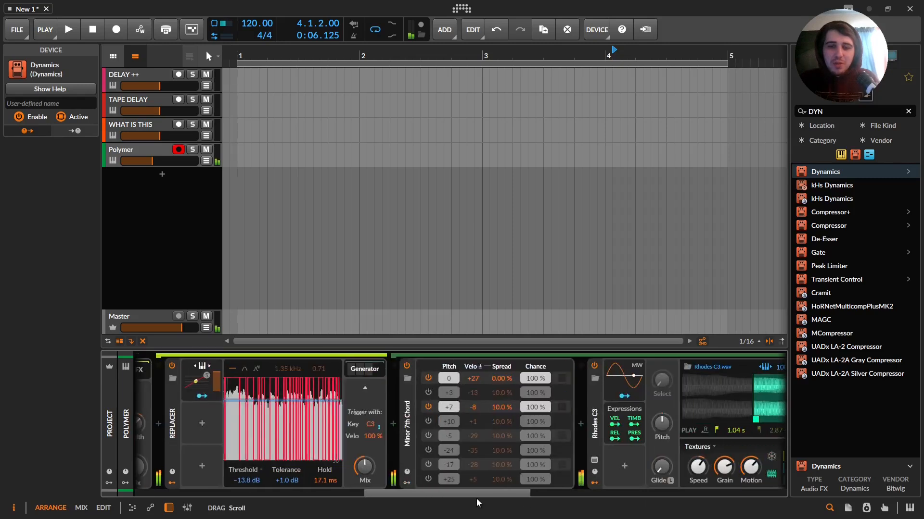
drag(492, 492, 310, 491)
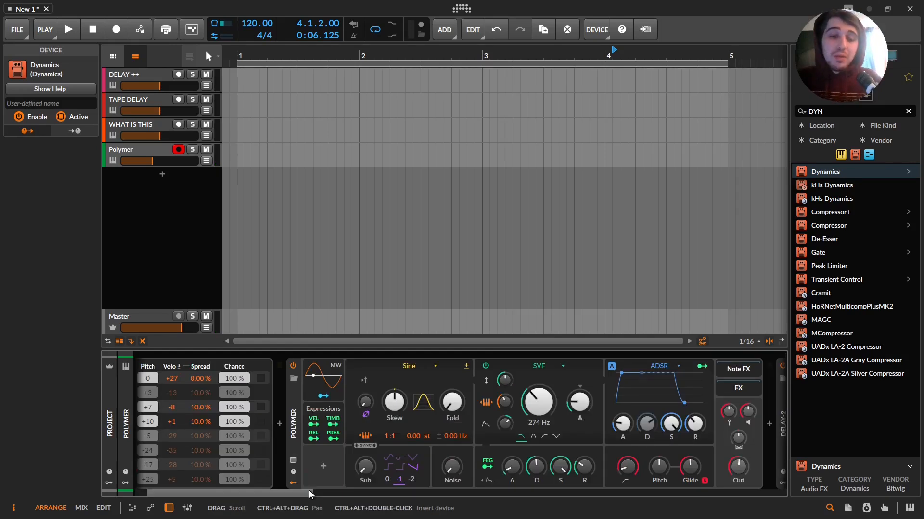
drag(264, 495, 511, 492)
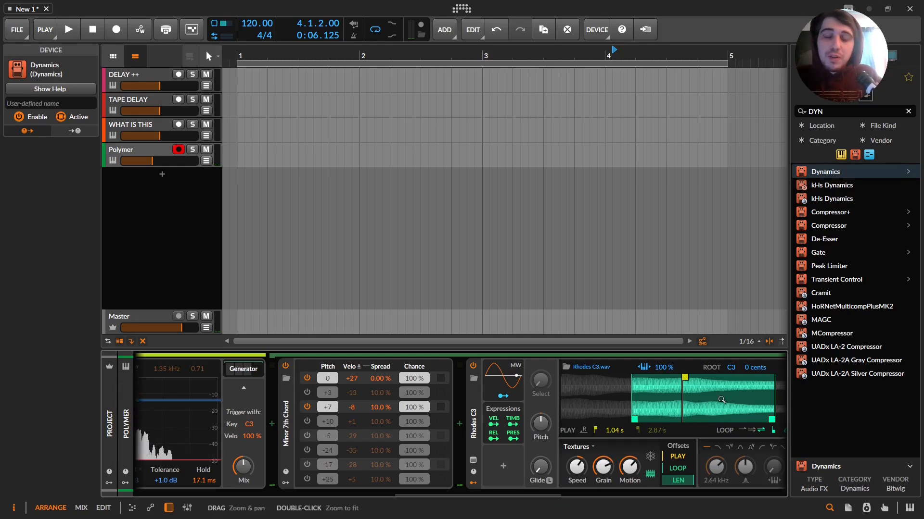
drag(481, 494, 271, 486)
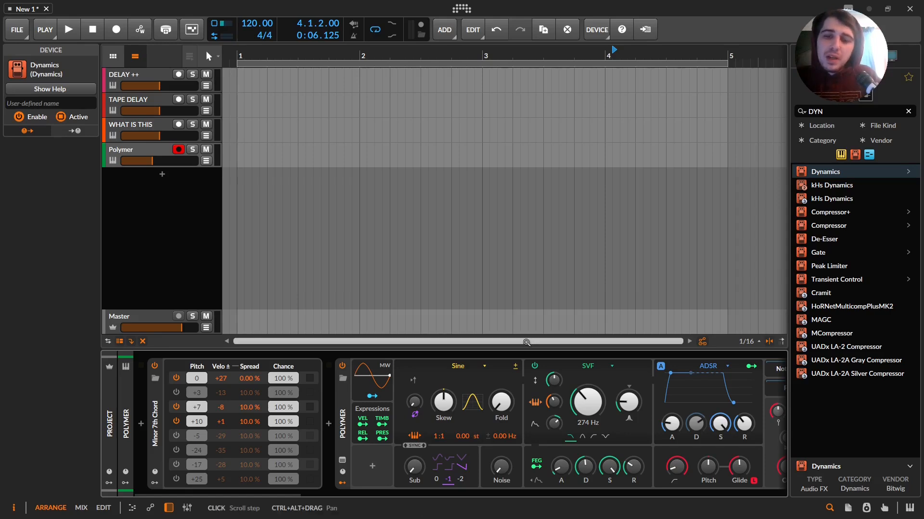
Adjust the Polymer oscillator's Fold, trying about +6.91 st and +5.38 st, and set the Rhodes C3 Sampler's output to about -10.1 dB.
drag(501, 402, 501, 397)
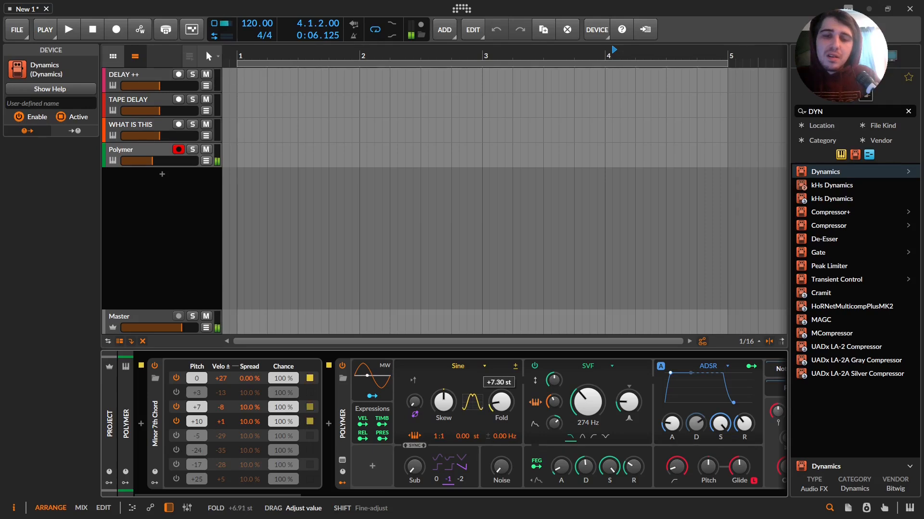
drag(501, 402, 501, 401)
drag(286, 494, 668, 518)
drag(567, 467, 567, 462)
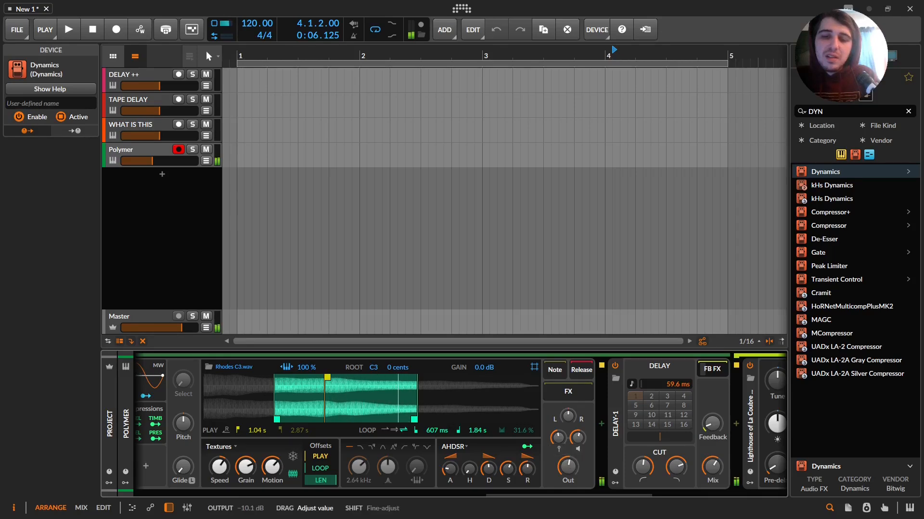
drag(569, 494, 243, 485)
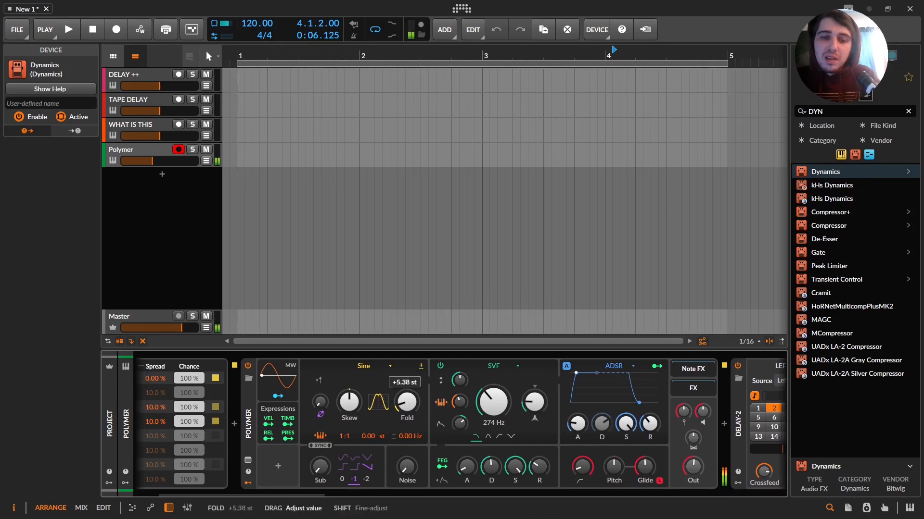
drag(406, 402, 417, 402)
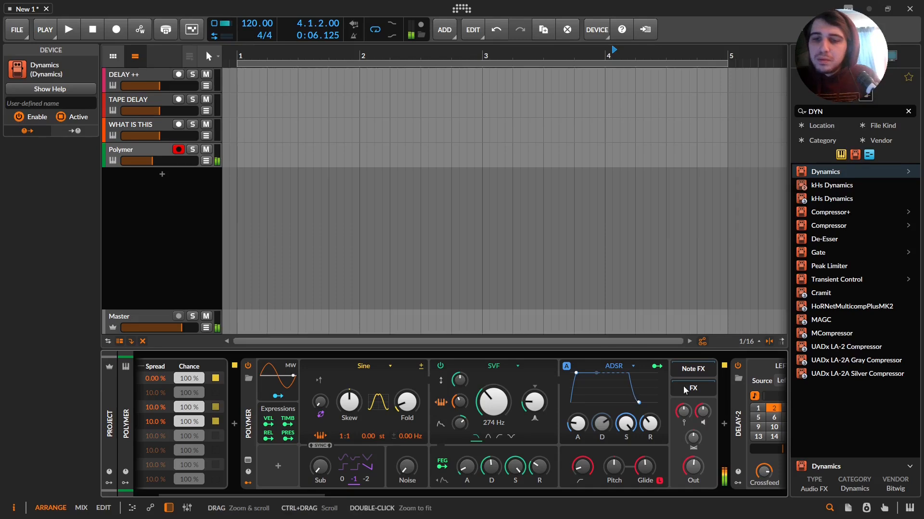
Review the Polymer track's device chain from the Minor 7th Chord device through the Rhodes C3 Sampler to Delay-1.
drag(278, 494, 254, 506)
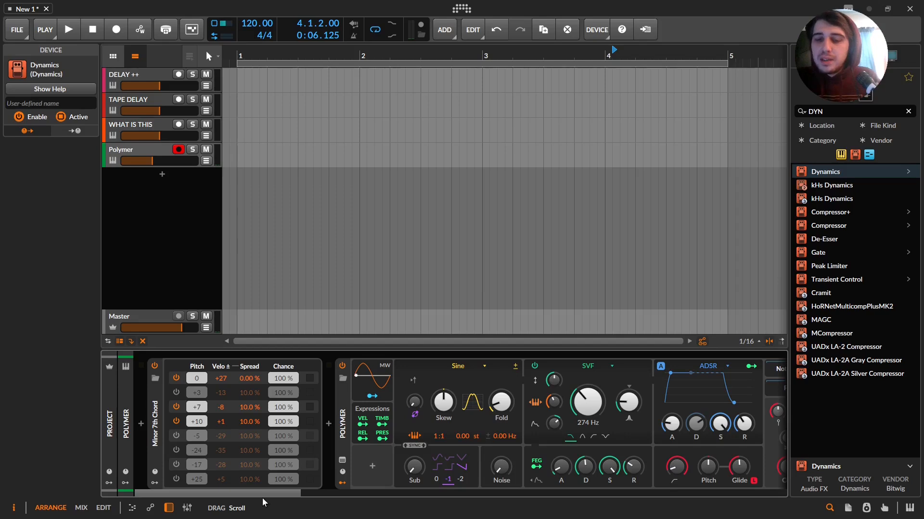
drag(276, 506, 302, 499)
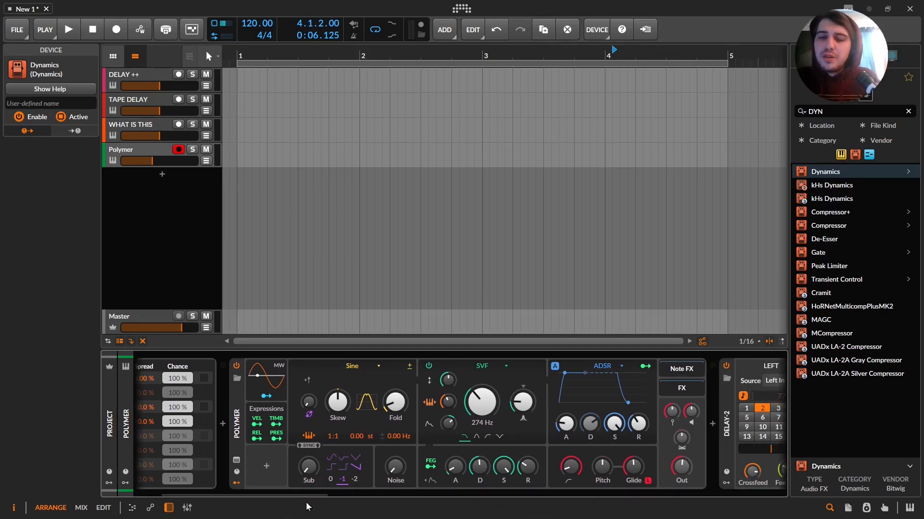
drag(349, 490, 563, 483)
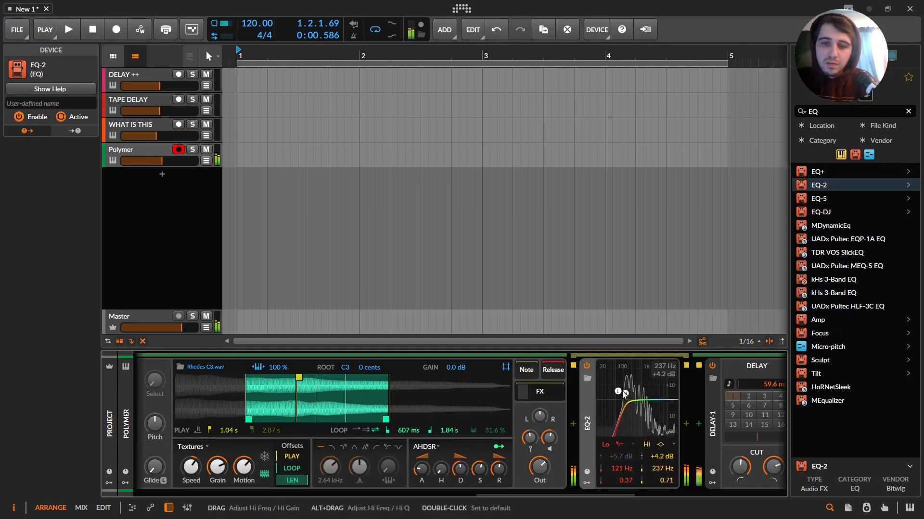
drag(622, 496, 270, 501)
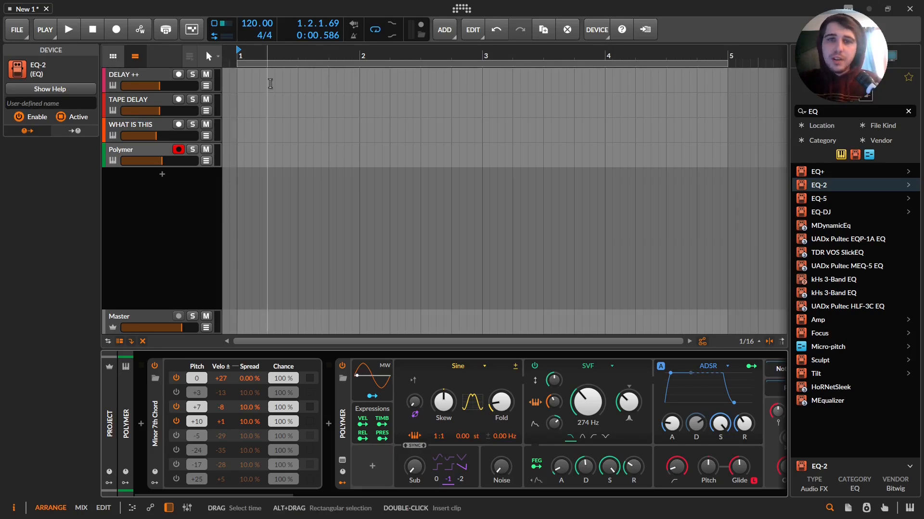
Go through the DELAY ++, TAPE DELAY and WHAT IS THIS tracks, ending on the Polymer track's device chain.
click(244, 78)
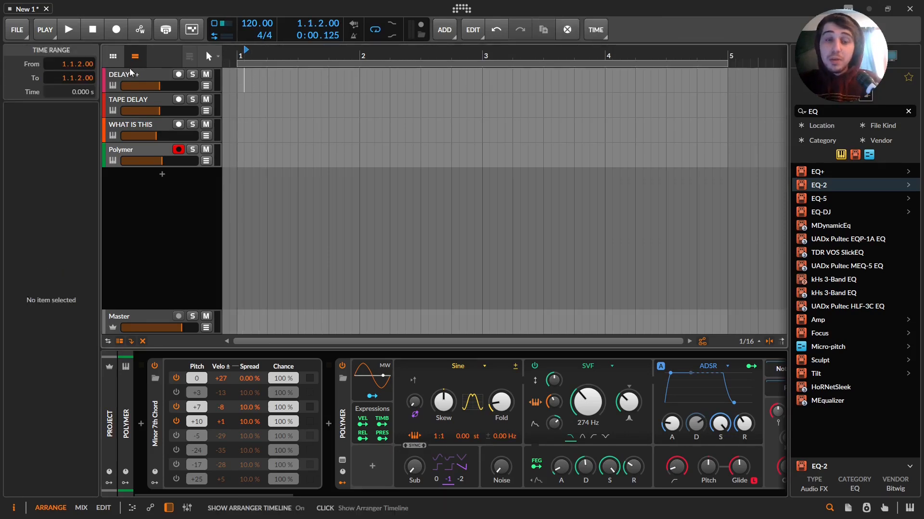
click(123, 81)
click(125, 107)
click(127, 131)
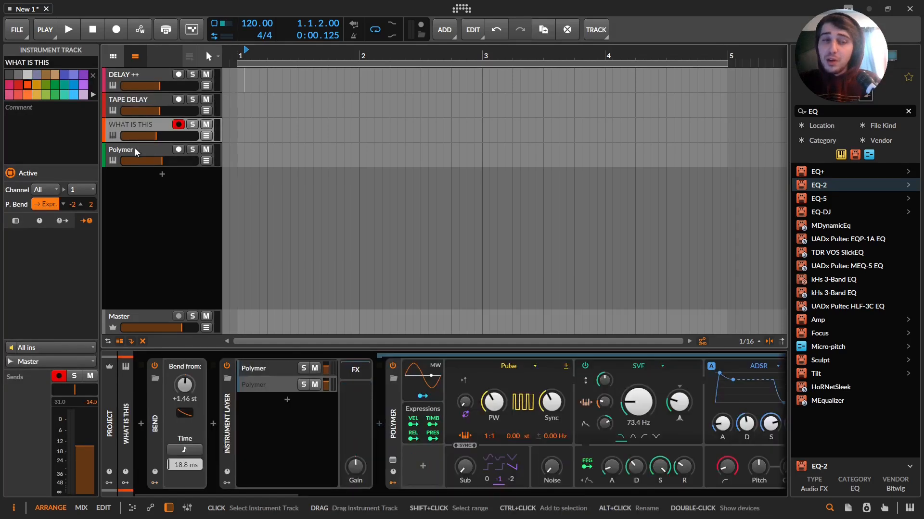
click(123, 150)
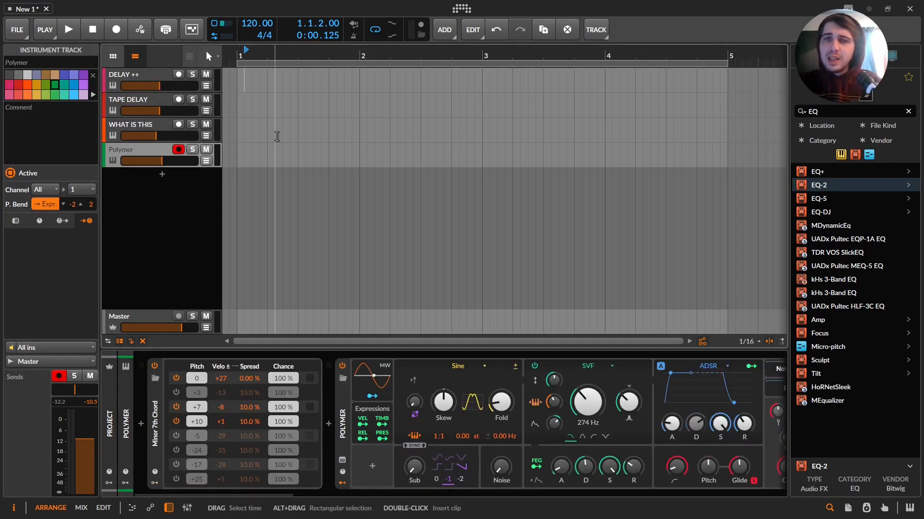